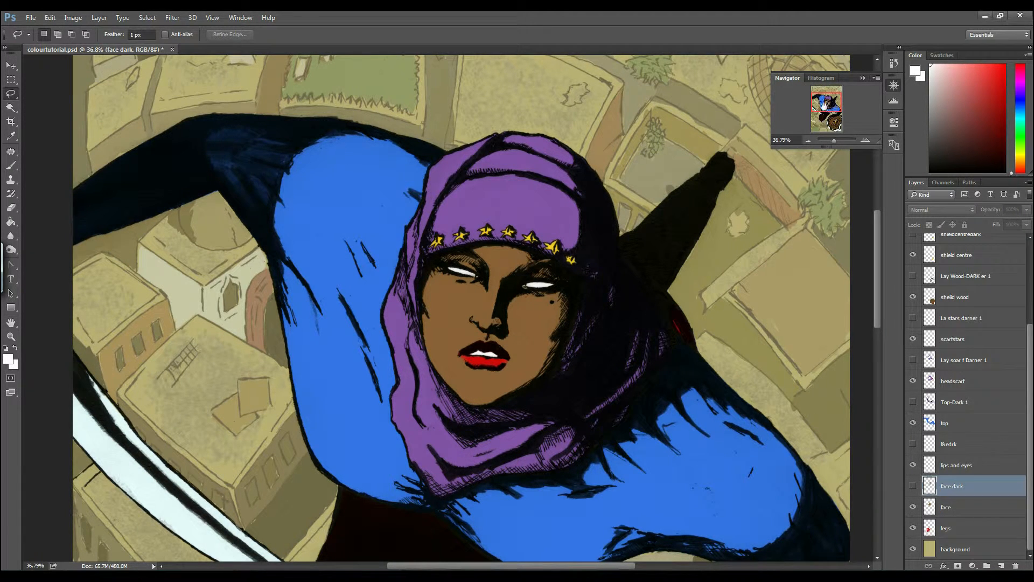
drag(824, 105, 827, 109)
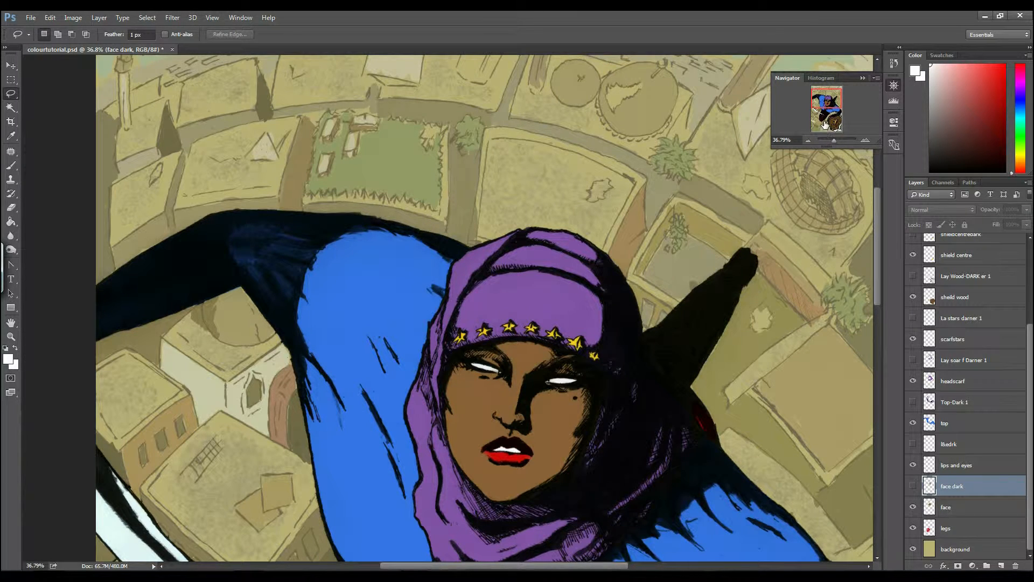
drag(835, 140, 763, 73)
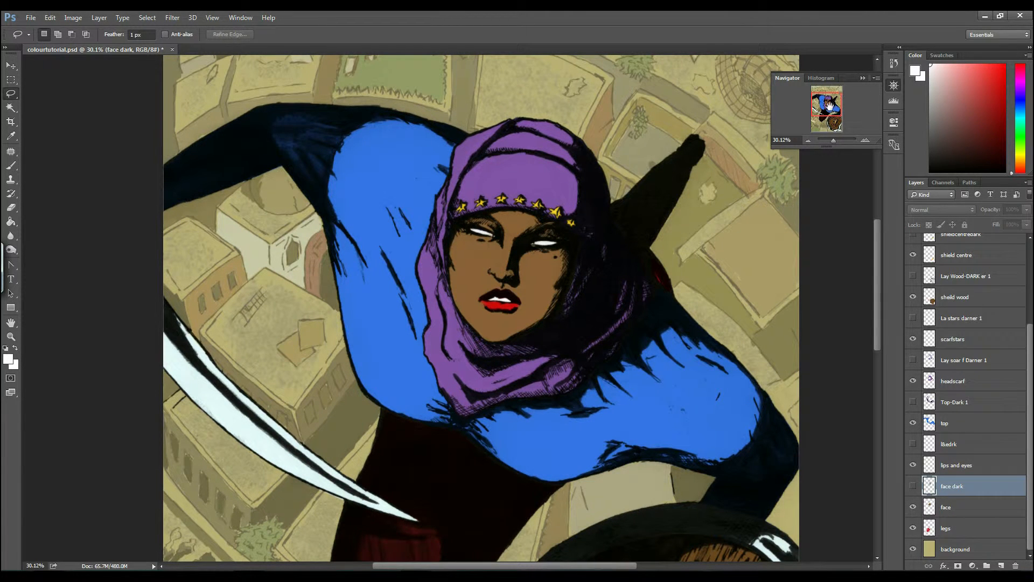
drag(832, 106, 771, 106)
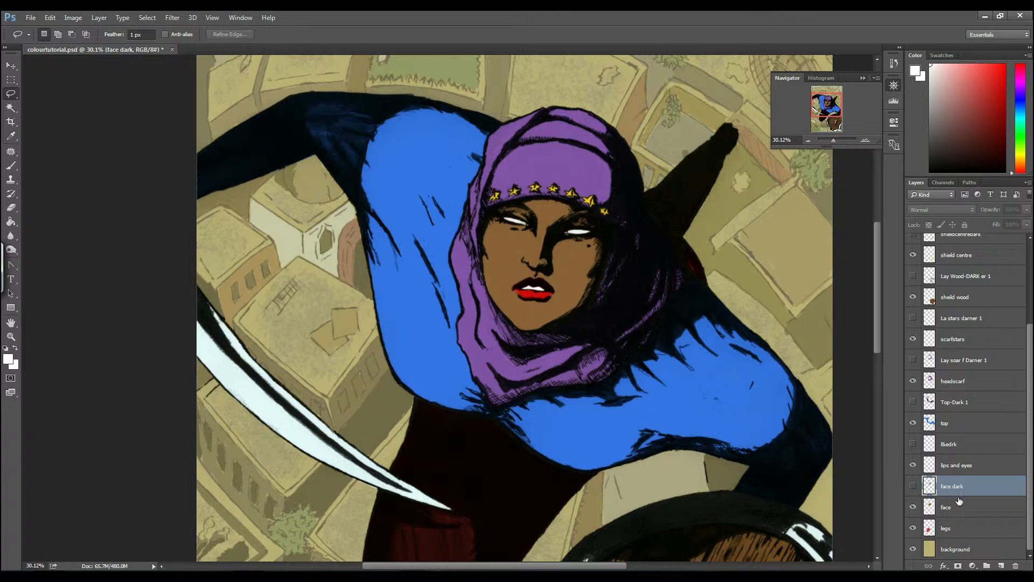
- Select the face layer, dismiss the Windows colour scheme prompt, and hide and reshow the layer to check its content
click(987, 512)
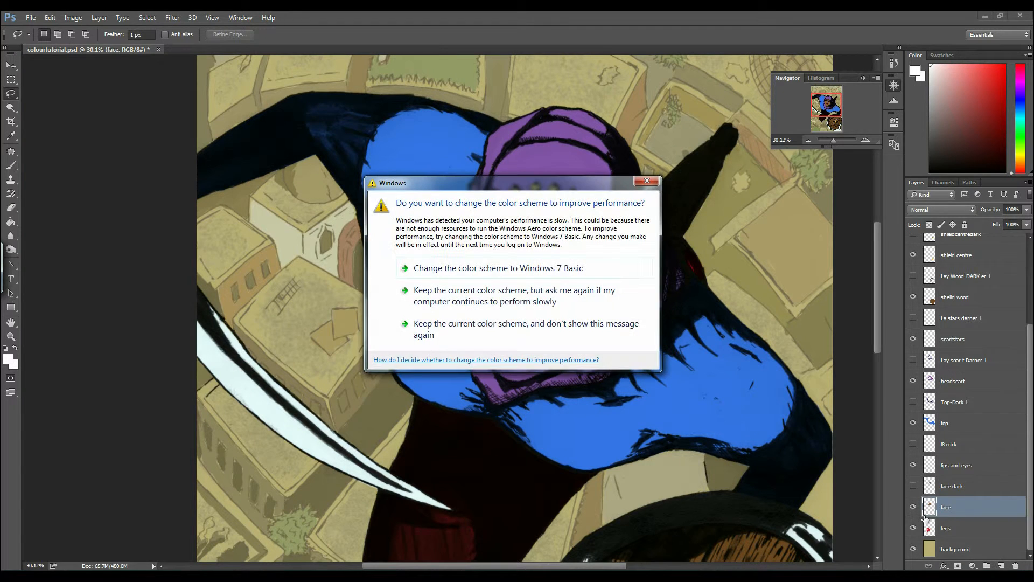
click(646, 180)
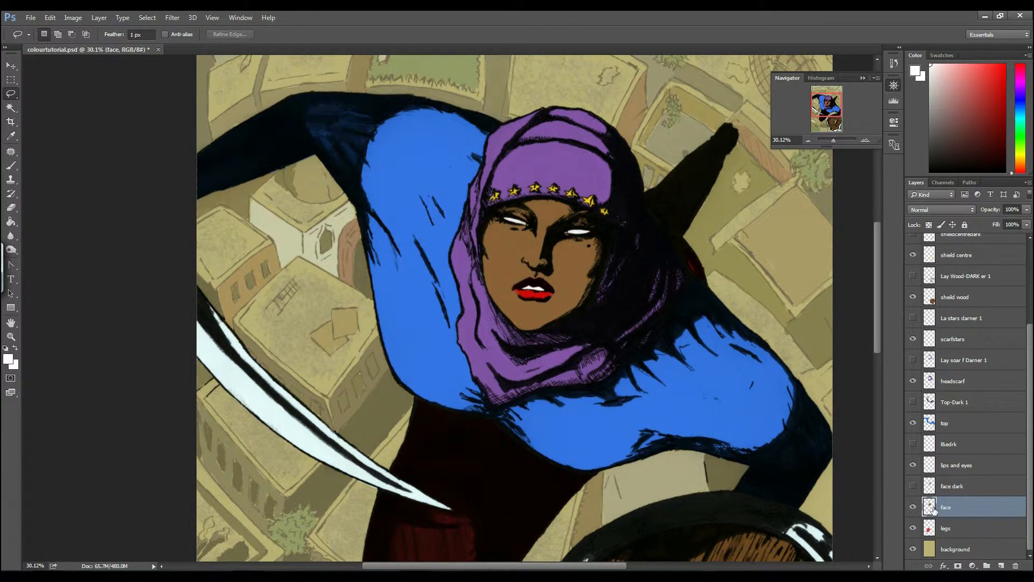
click(914, 508)
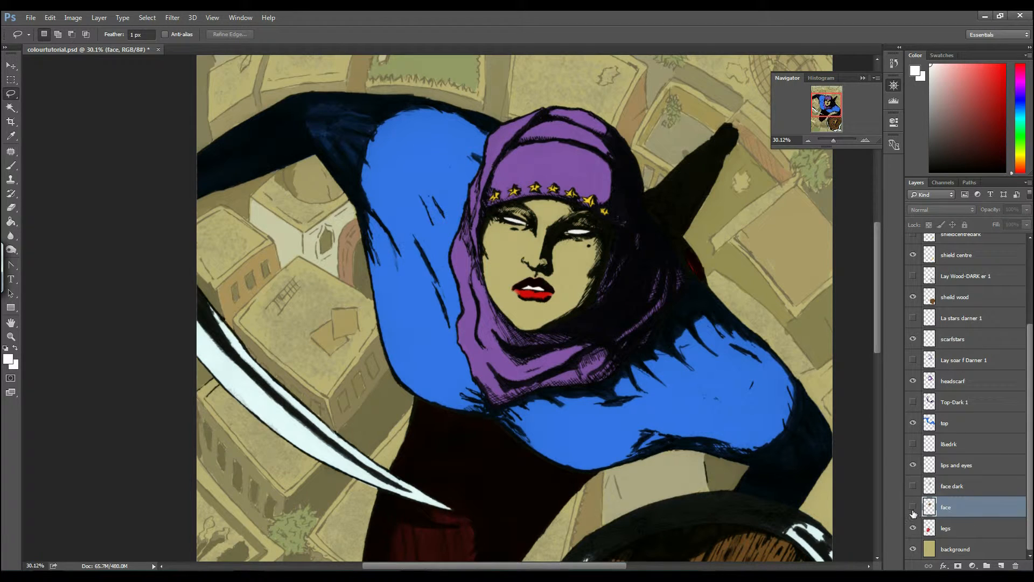
click(913, 508)
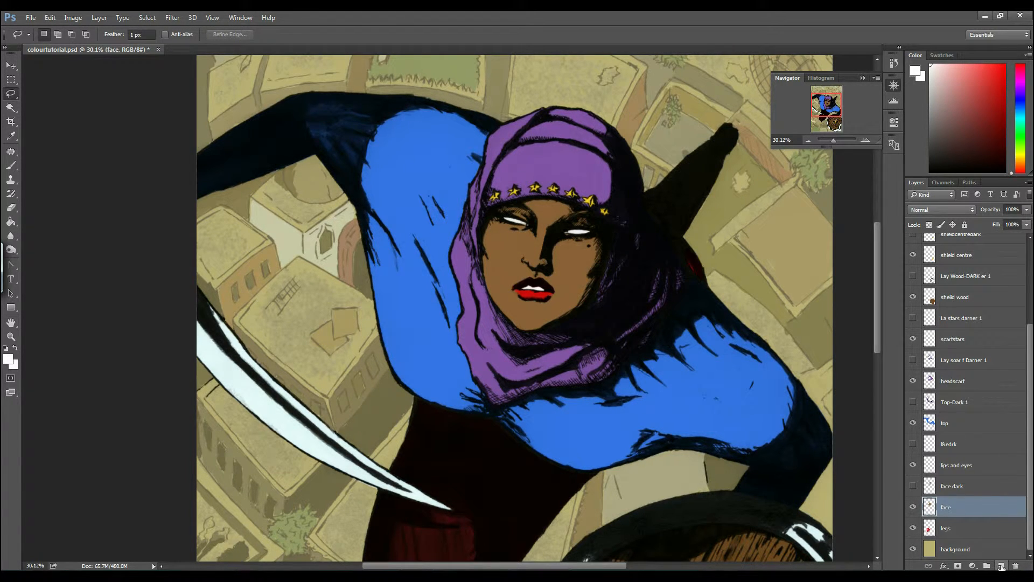
- Create a new layer directly above the face layer and name it Face2
click(1000, 567)
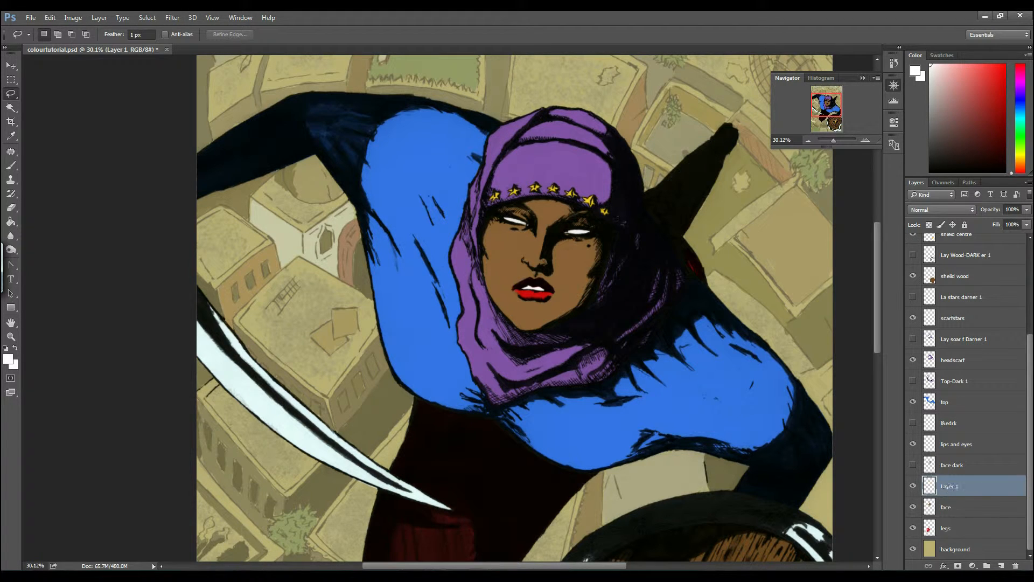
double_click(958, 486)
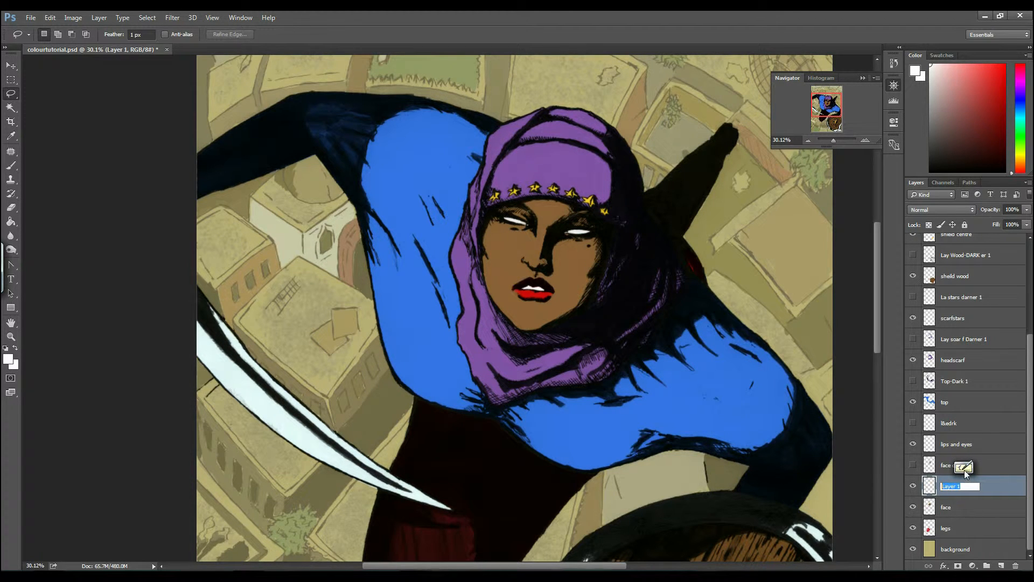
click(969, 466)
click(770, 451)
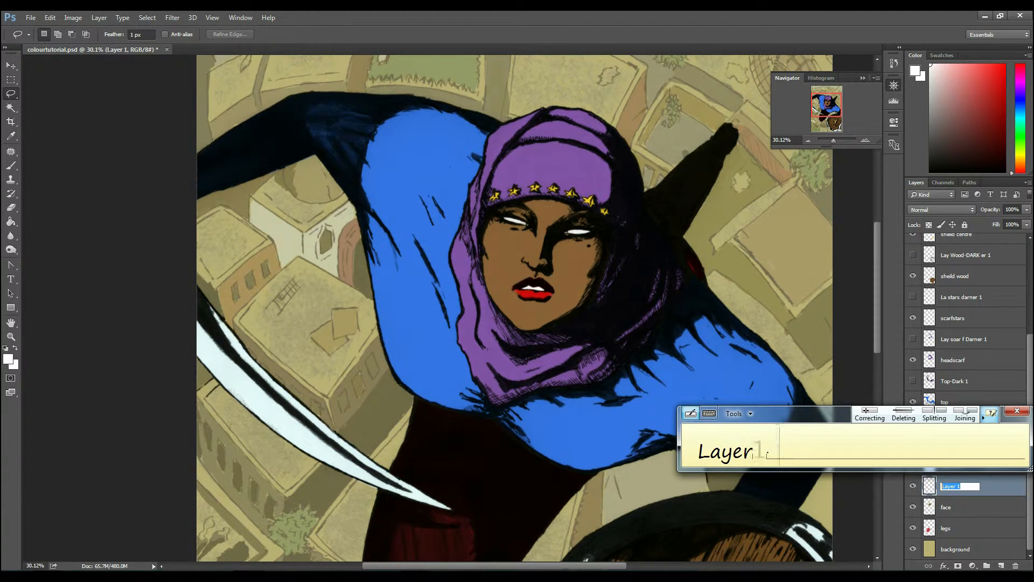
drag(701, 456, 752, 450)
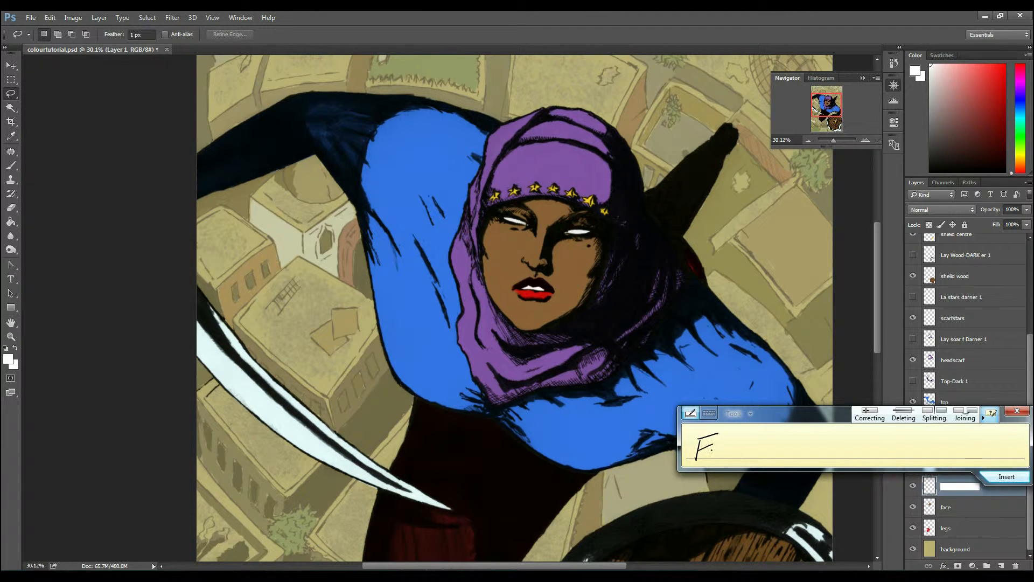
mouse_move(750, 449)
mouse_down()
mouse_move(773, 438)
mouse_move(764, 462)
mouse_move(791, 462)
mouse_up()
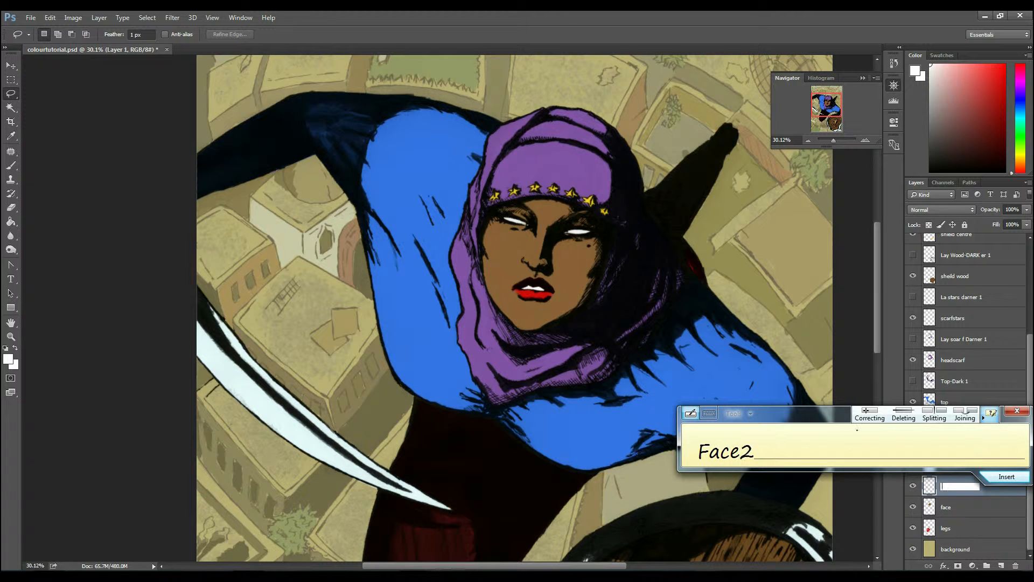
click(997, 477)
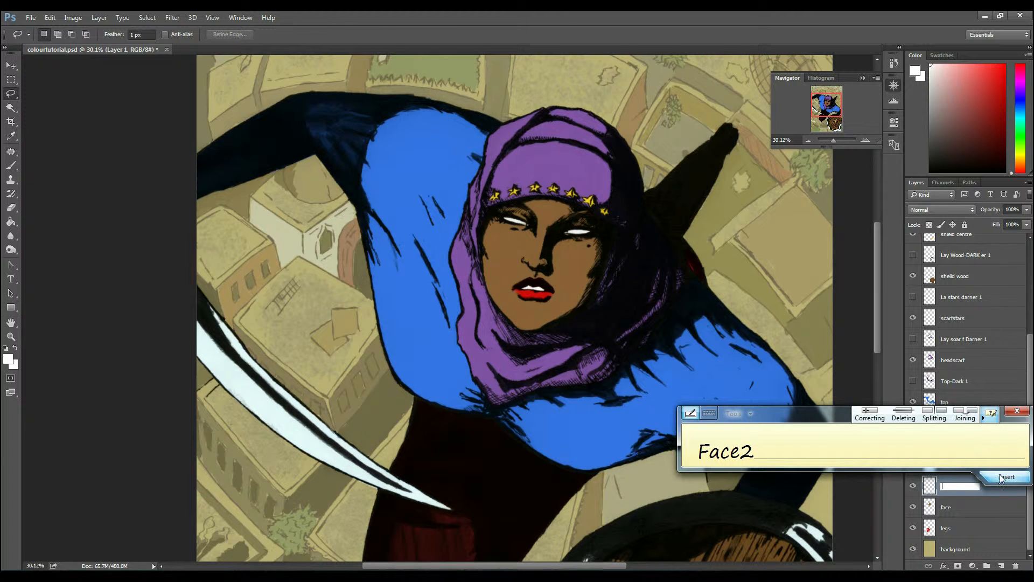
click(1016, 413)
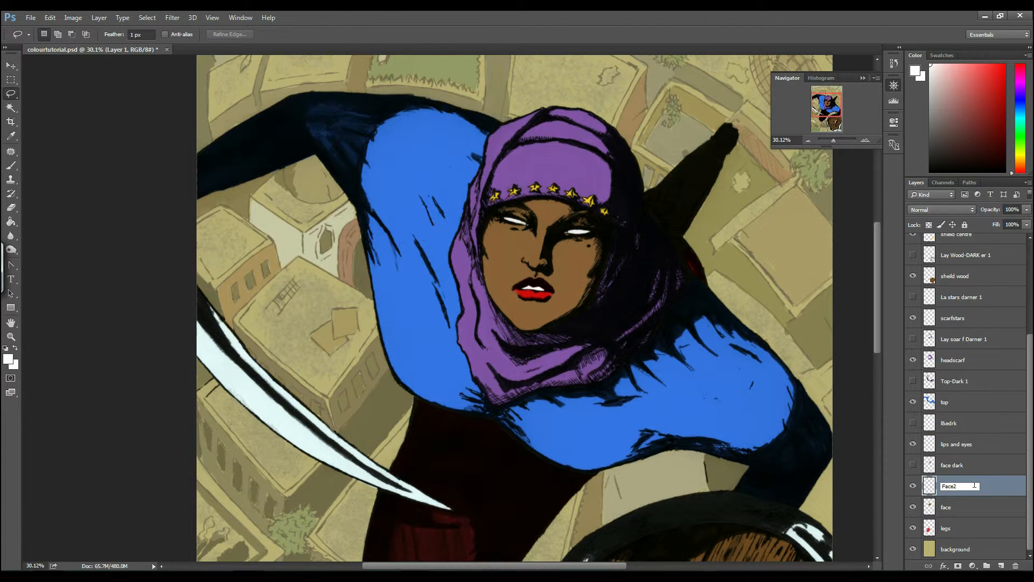
key(Return)
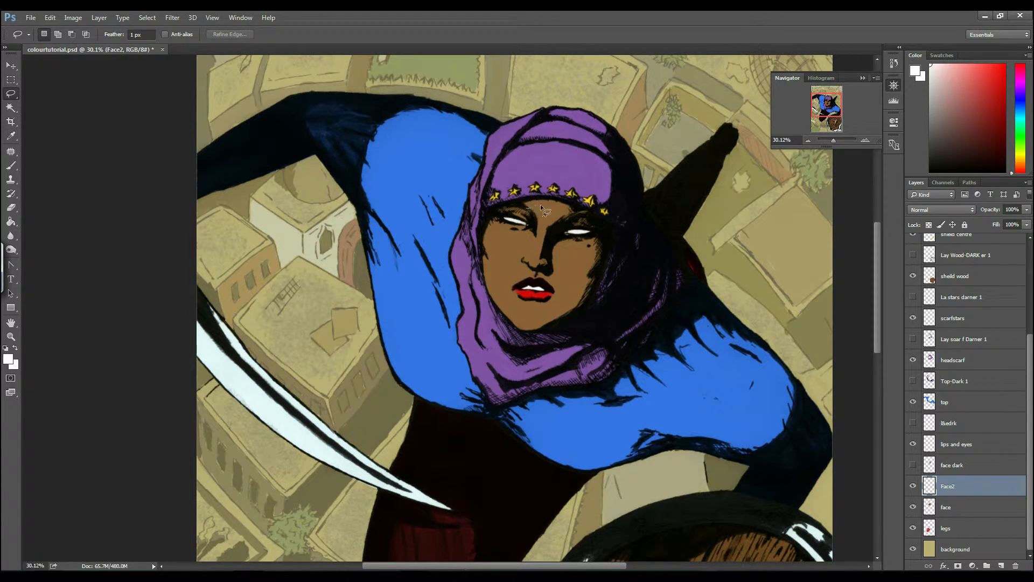
- Lasso the shadow area along the forehead and add the shaded cheek and jaw side of the face to the selection
mouse_move(573, 212)
mouse_down()
mouse_move(554, 201)
mouse_move(523, 210)
mouse_up()
key(shift)
key(shift)
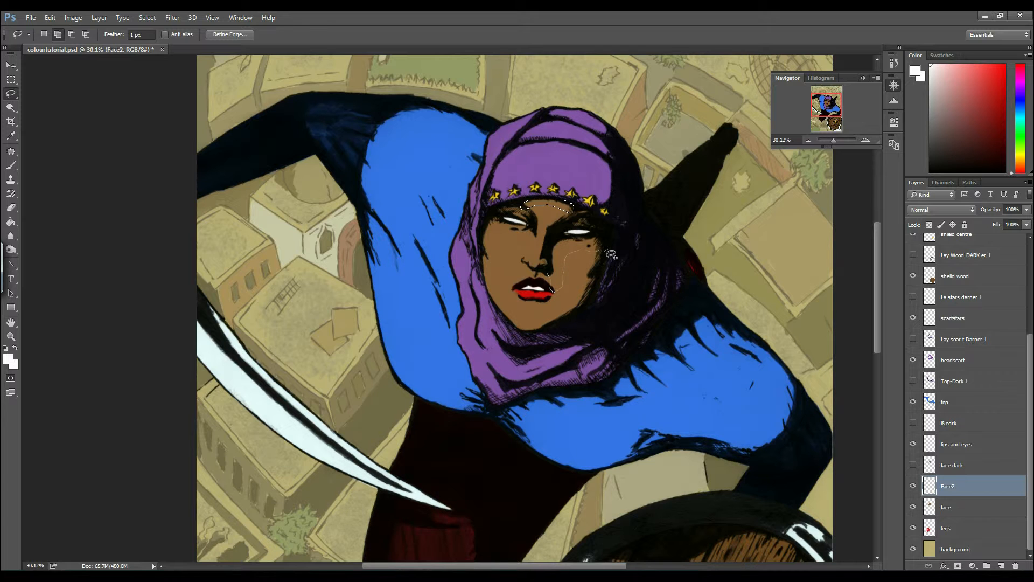
mouse_move(572, 238)
mouse_down()
mouse_move(555, 241)
mouse_move(547, 273)
mouse_up()
key(shift)
mouse_move(545, 320)
mouse_down()
mouse_move(536, 328)
mouse_move(574, 314)
mouse_move(605, 285)
mouse_move(602, 248)
mouse_up()
- Add the shadow shapes under the lips, beside the nose, around both eyes, on the lit cheek and along the chin to the lasso selection
key(shift)
mouse_move(525, 303)
mouse_down()
mouse_move(556, 311)
mouse_move(576, 298)
mouse_up()
drag(531, 300, 530, 297)
drag(549, 263, 543, 258)
key(shift)
mouse_move(507, 213)
mouse_down()
mouse_move(492, 220)
mouse_move(518, 221)
mouse_up()
mouse_move(522, 213)
mouse_down()
mouse_move(586, 223)
mouse_move(602, 246)
mouse_move(611, 220)
mouse_move(578, 204)
mouse_move(558, 229)
mouse_move(582, 215)
mouse_move(597, 231)
mouse_move(563, 232)
mouse_up()
drag(483, 254, 485, 256)
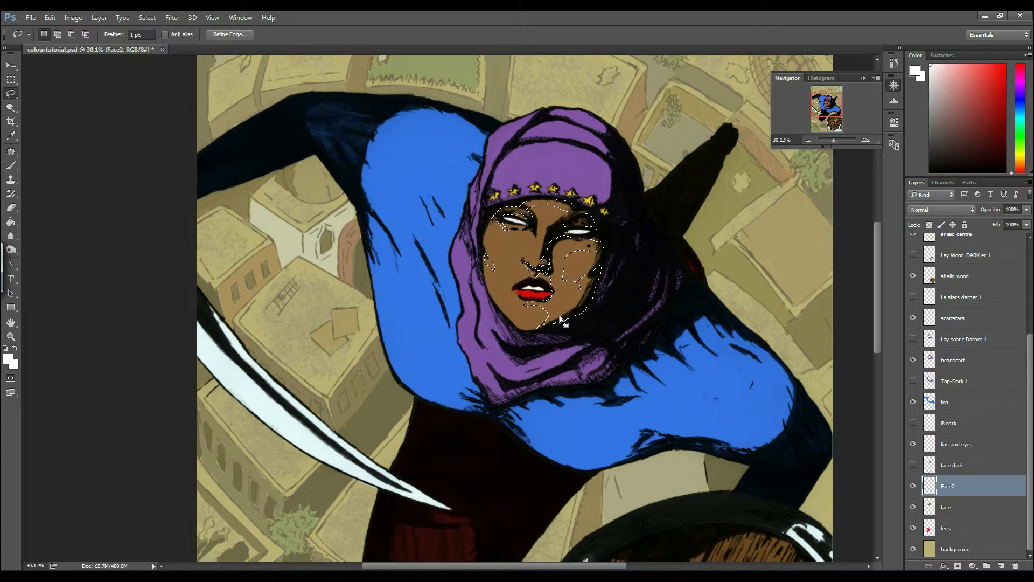
key(shift)
mouse_move(531, 338)
mouse_down()
mouse_move(561, 326)
mouse_move(531, 324)
mouse_up()
- Sample the brown skin colour from the face and set the brush size to 129 px
drag(835, 140, 824, 100)
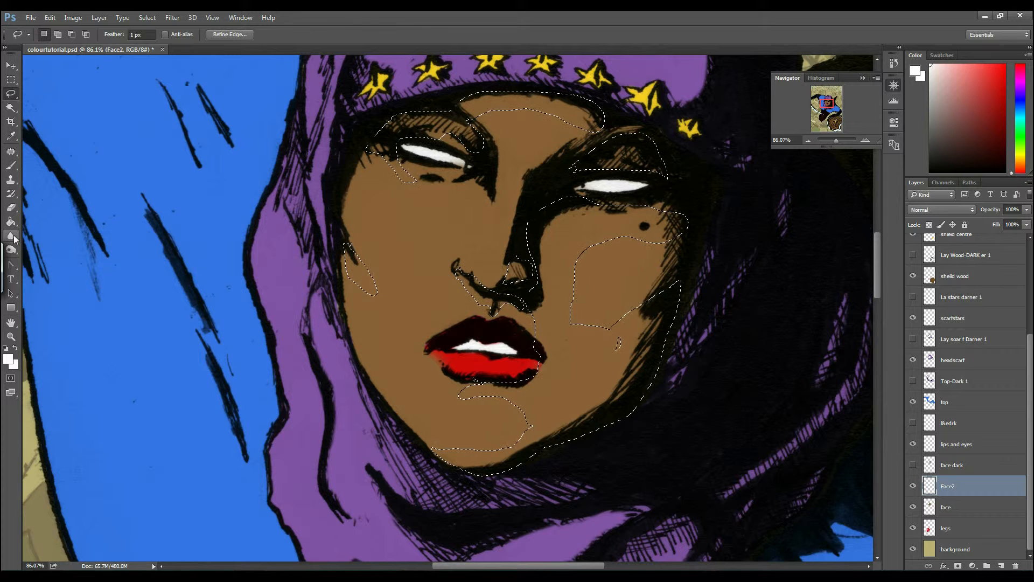
click(10, 136)
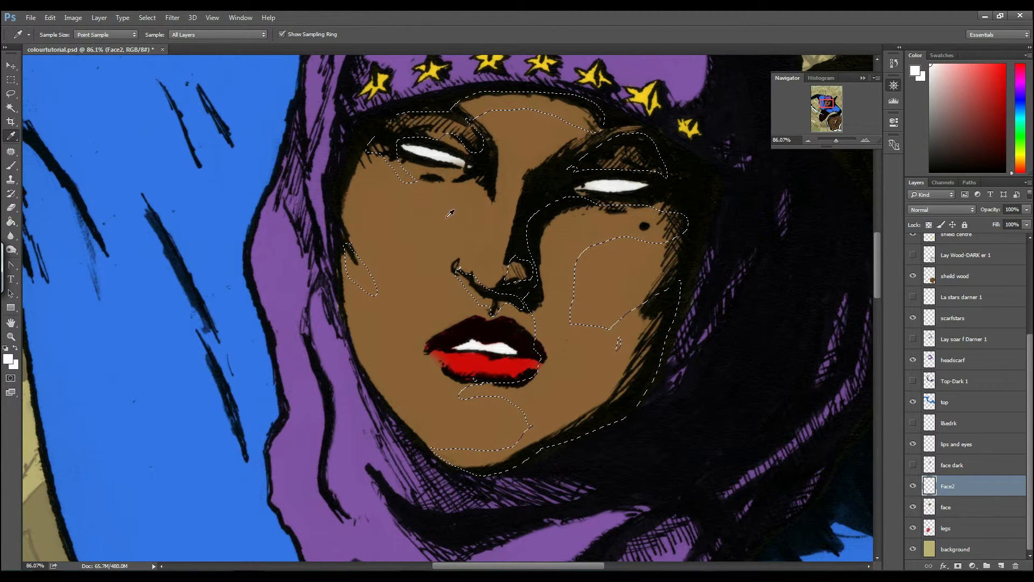
click(461, 211)
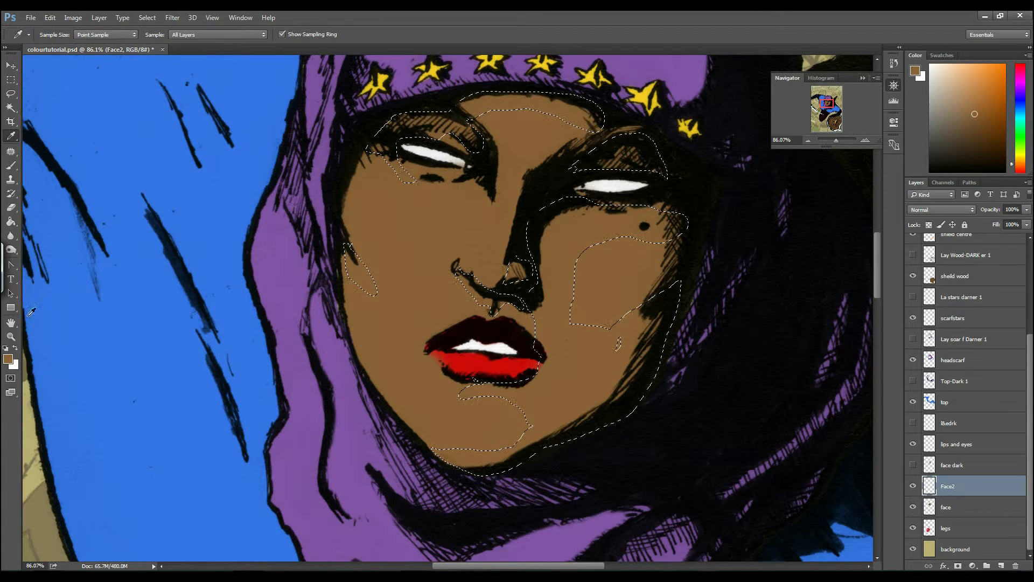
click(11, 167)
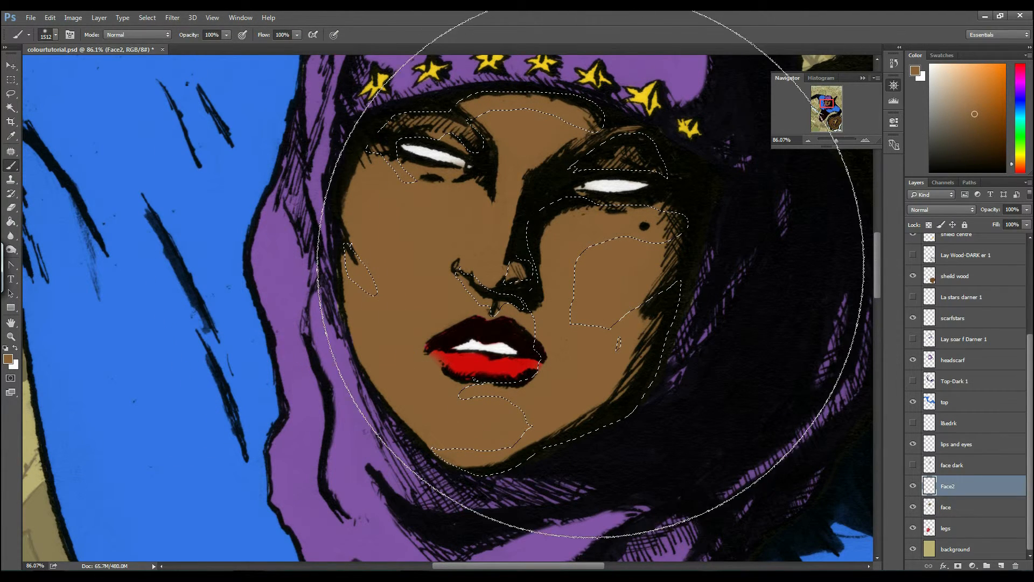
right_click(638, 283)
drag(748, 309, 736, 308)
click(736, 25)
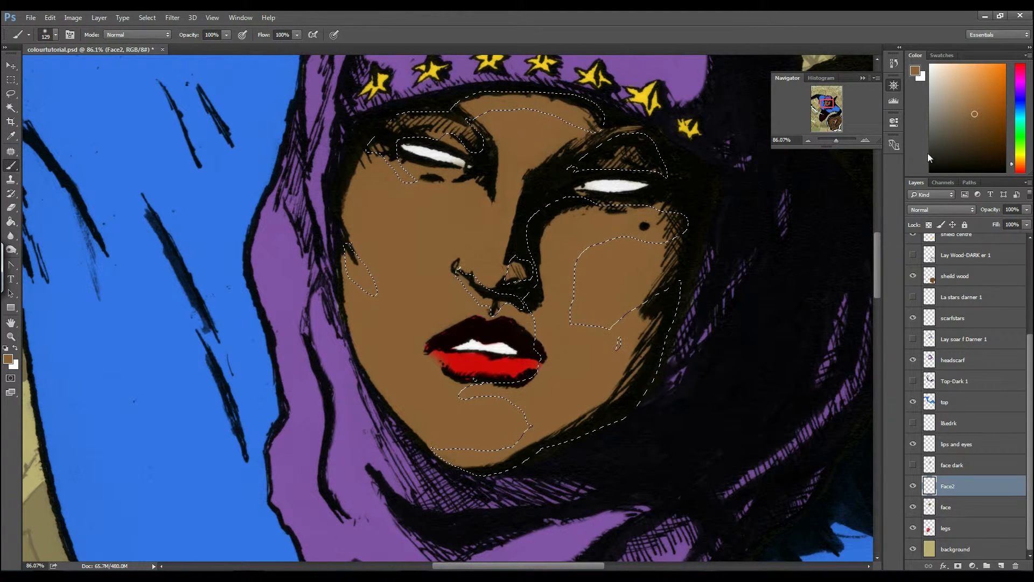
- Change the foreground colour to a darker, redder brown with hex value 602809
click(8, 358)
drag(212, 85, 889, 197)
drag(779, 288, 776, 329)
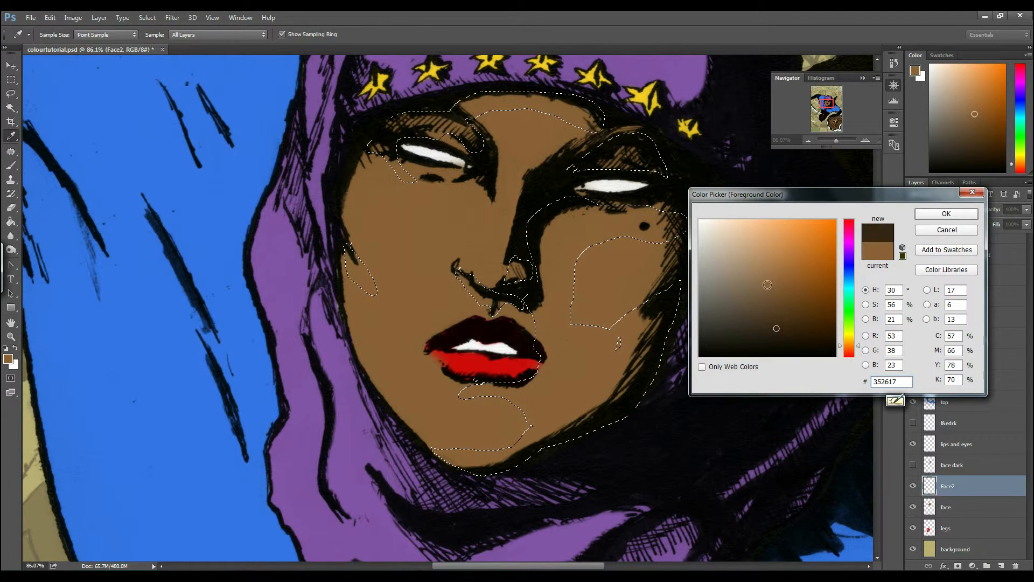
click(614, 270)
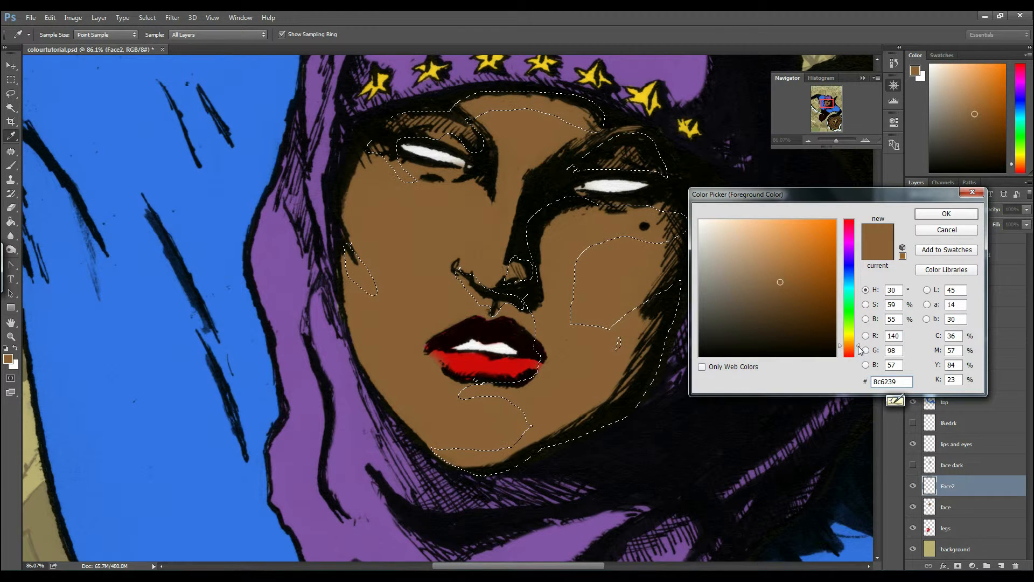
drag(858, 345, 859, 349)
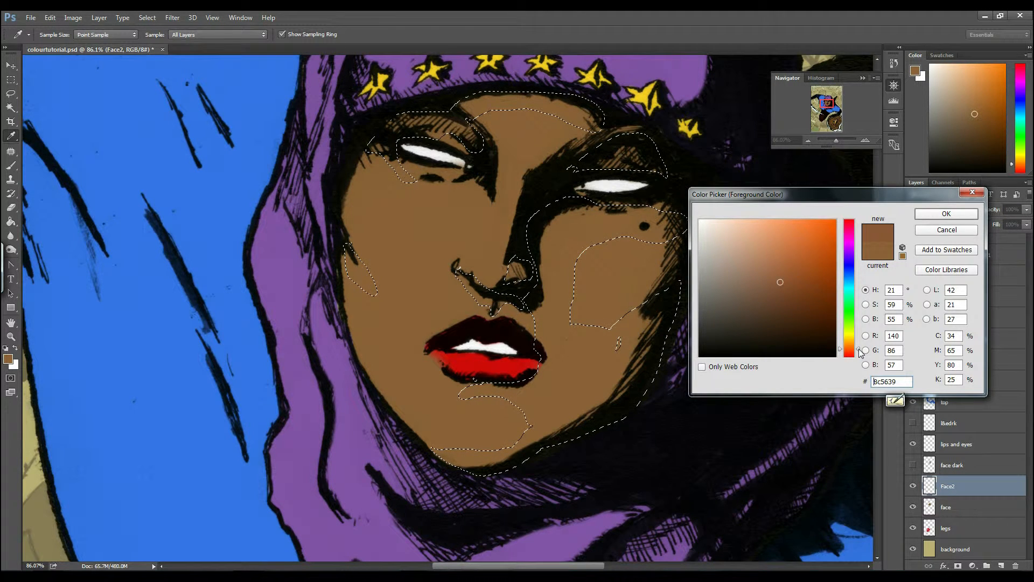
drag(783, 285, 808, 292)
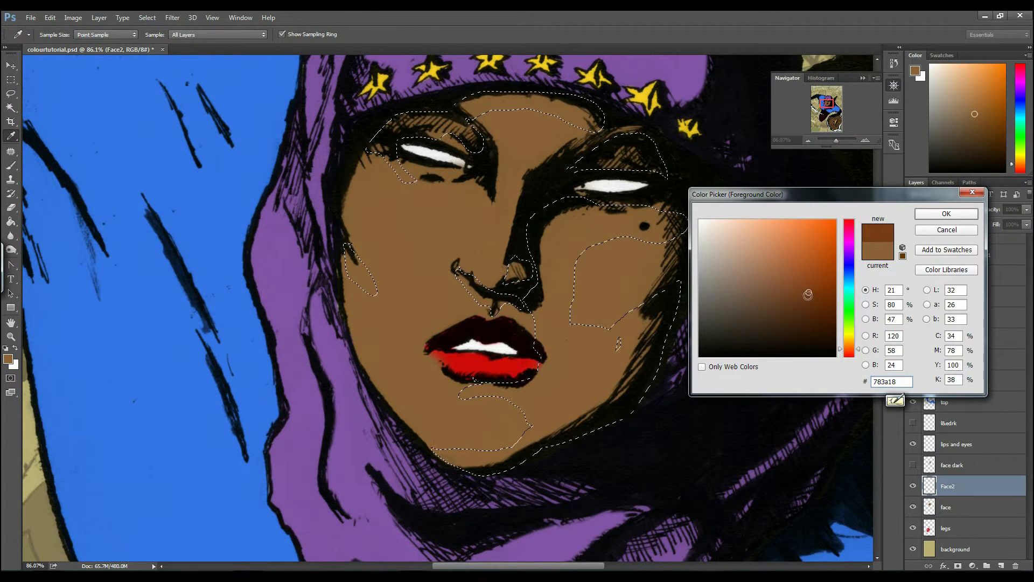
drag(808, 294, 806, 297)
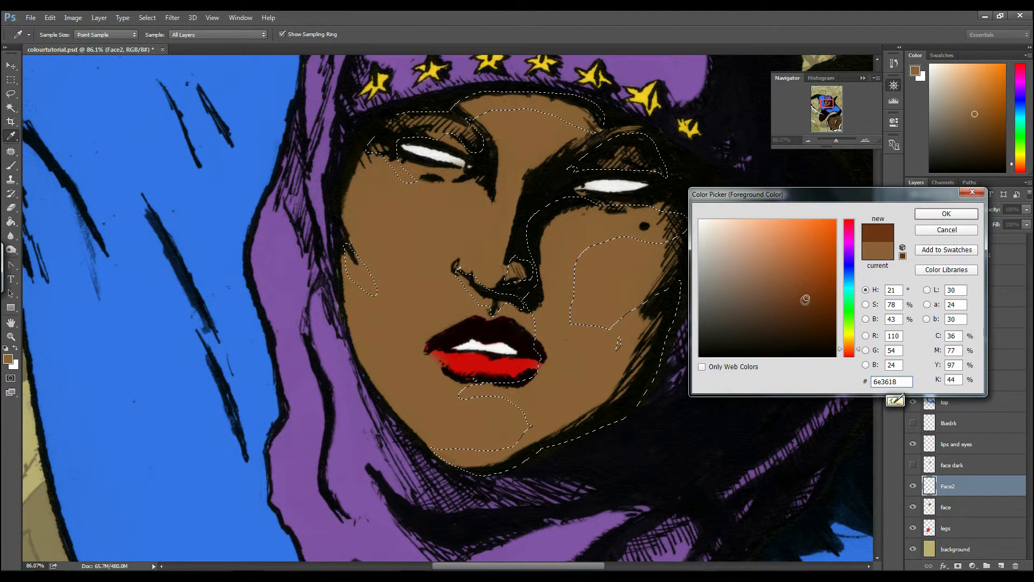
drag(805, 300, 823, 305)
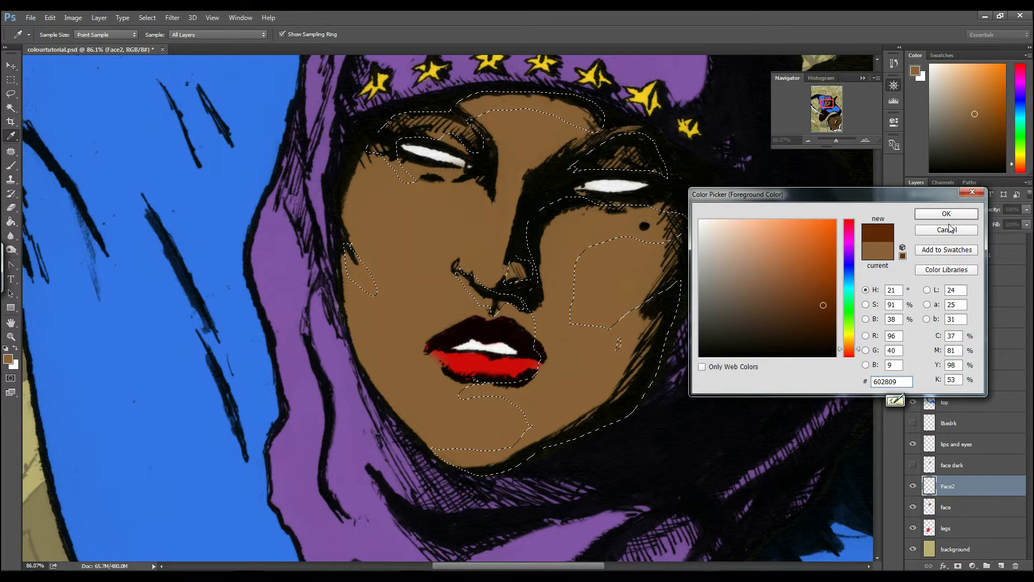
click(947, 214)
- Paint the selected facial shadows on the Face2 layer with the brush at 11% opacity, and deselect
key(b)
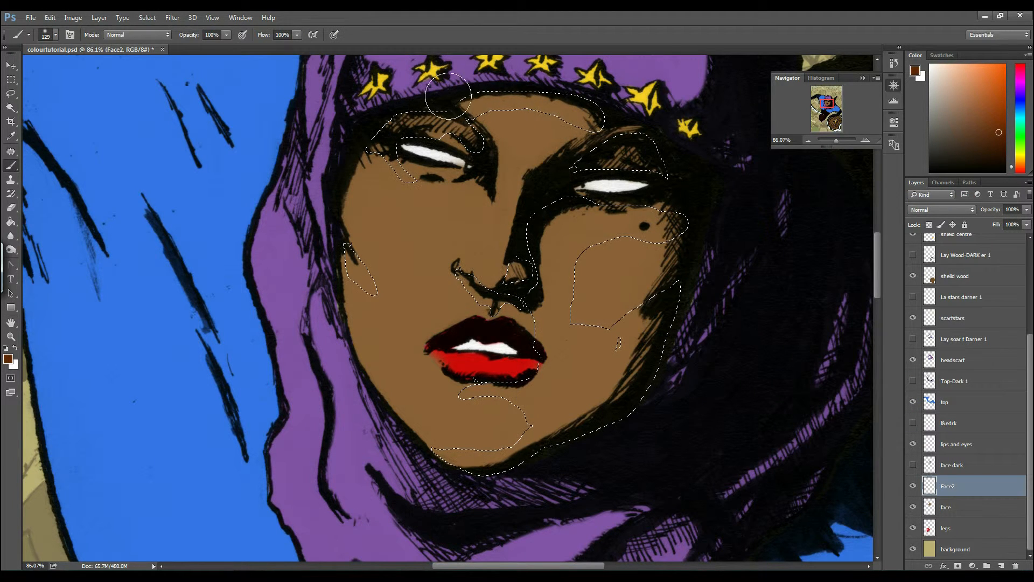
click(227, 35)
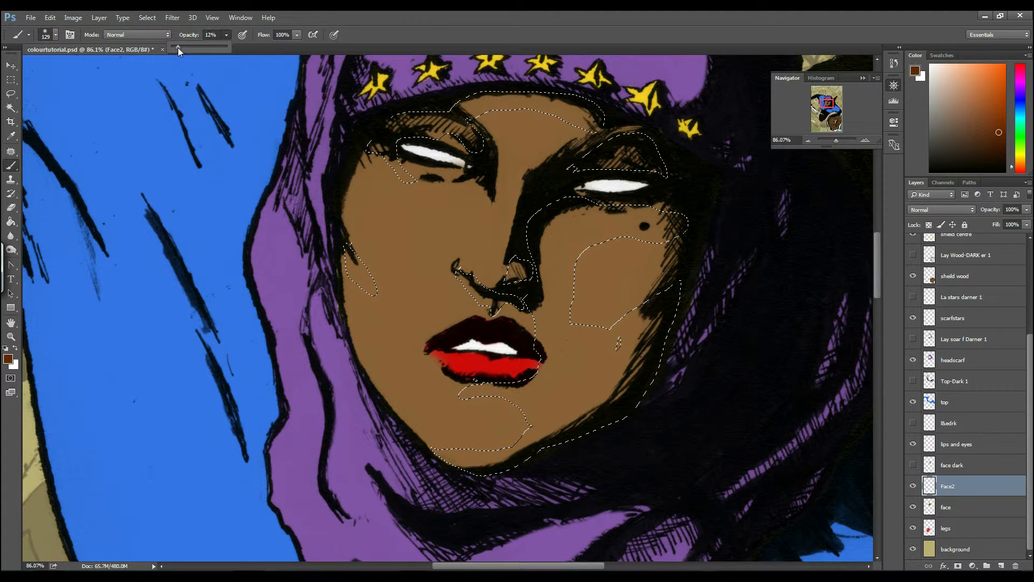
click(218, 36)
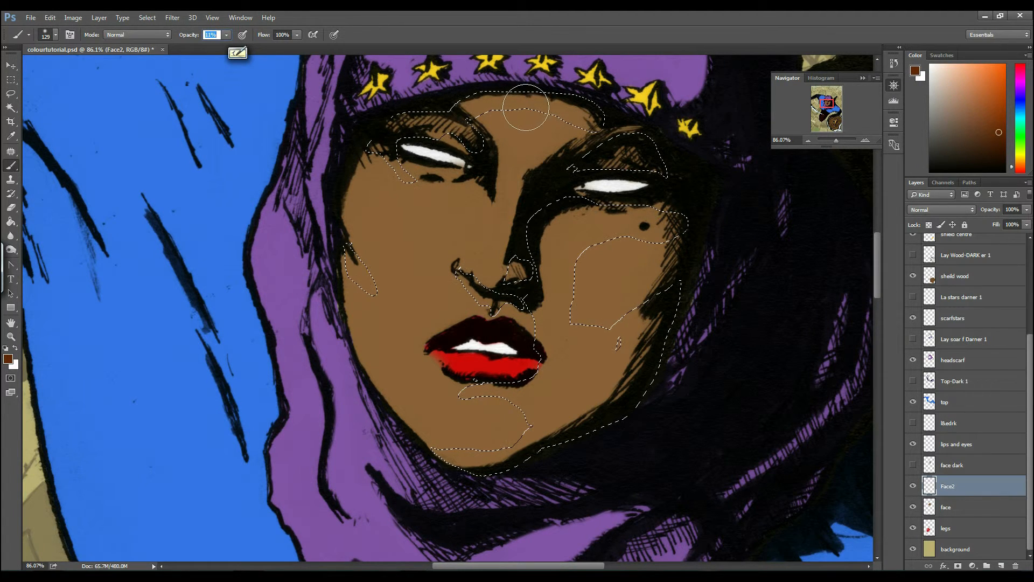
mouse_move(508, 95)
mouse_down()
mouse_move(537, 98)
mouse_move(533, 122)
mouse_move(522, 97)
mouse_move(550, 110)
mouse_up()
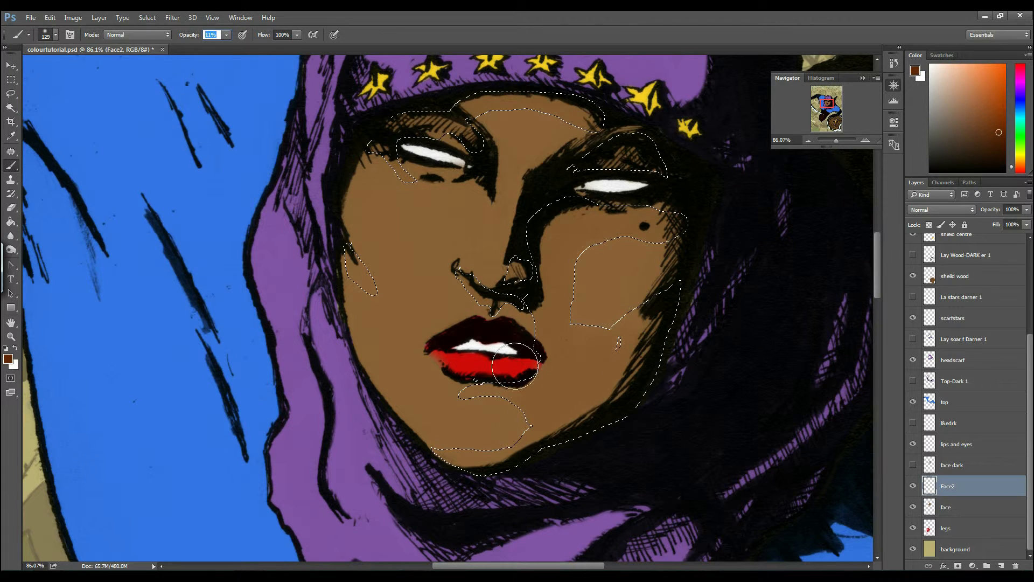
key(Return)
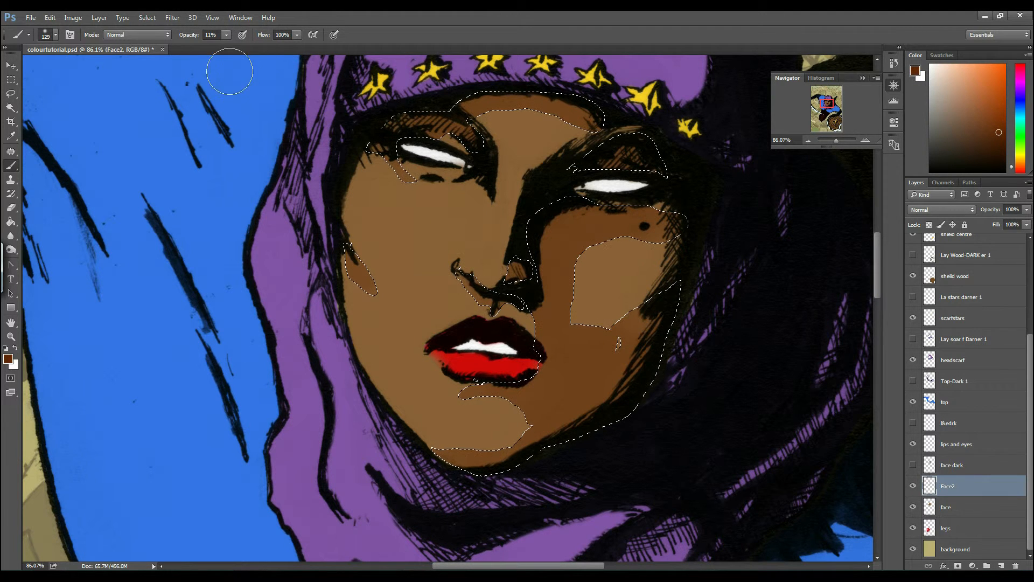
click(147, 19)
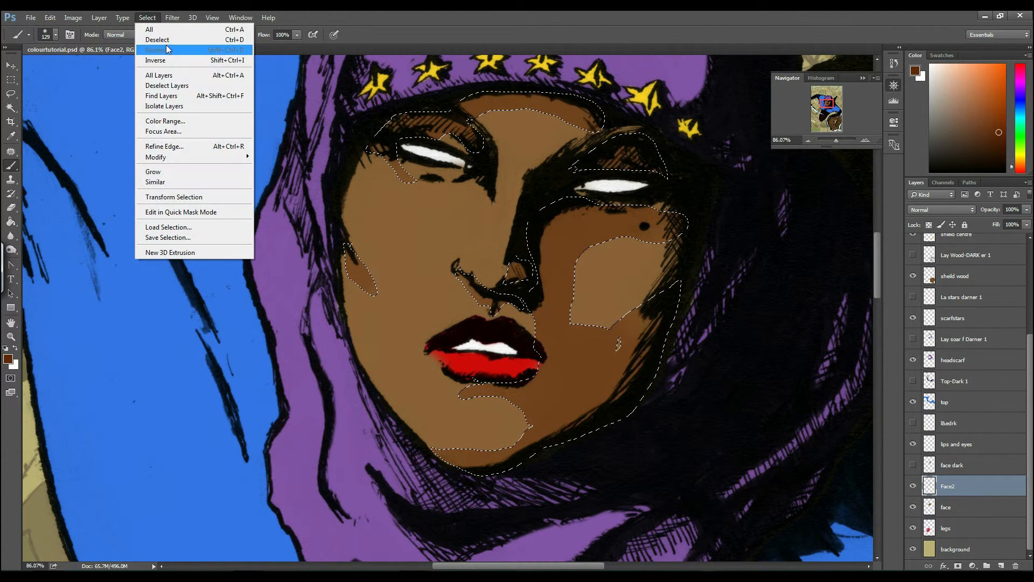
click(157, 39)
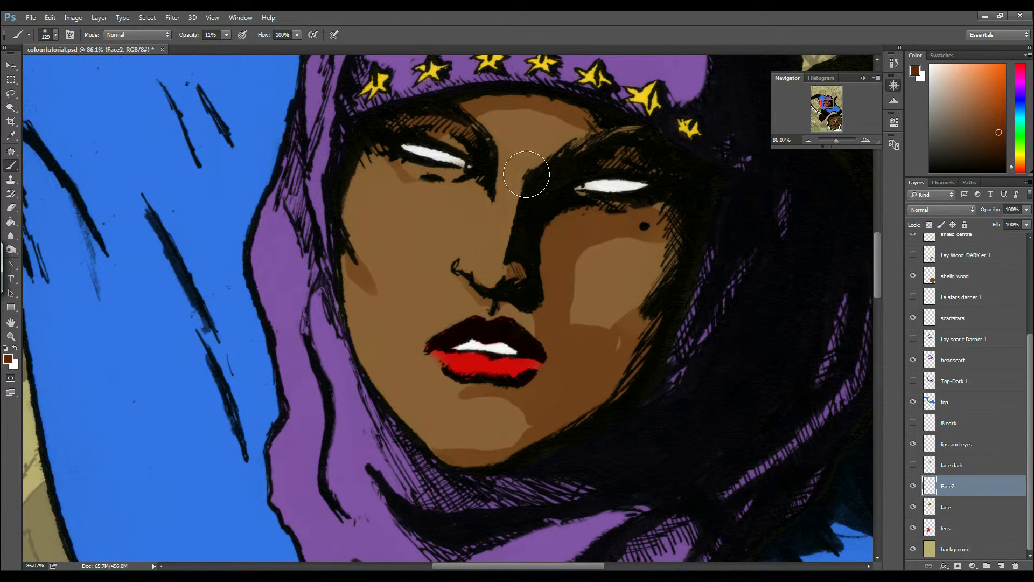
- Reduce the soft brush to 55 px and blend the shadow edges around the light patch on the cheek of the darker side of the face
drag(838, 137, 836, 137)
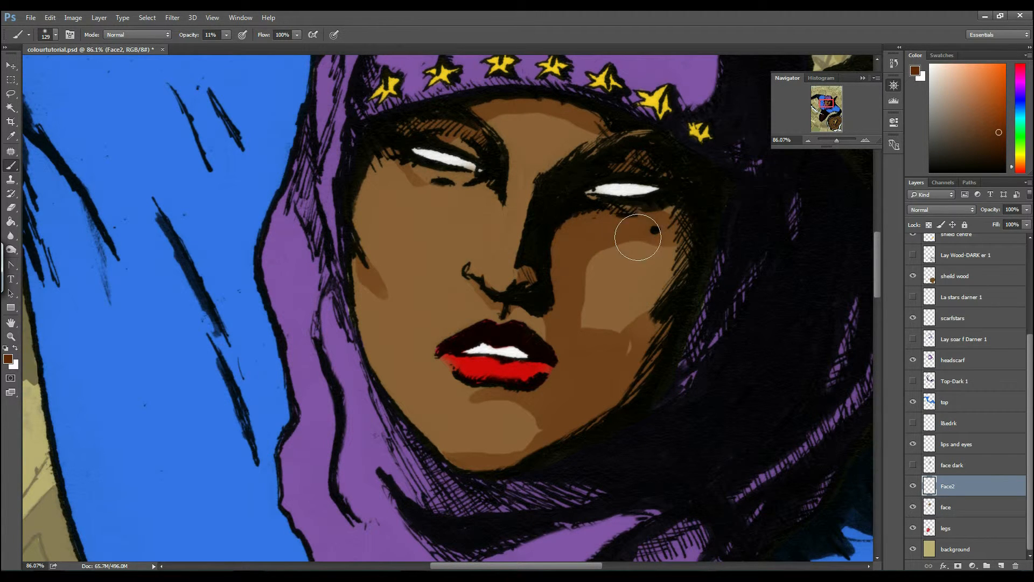
right_click(642, 238)
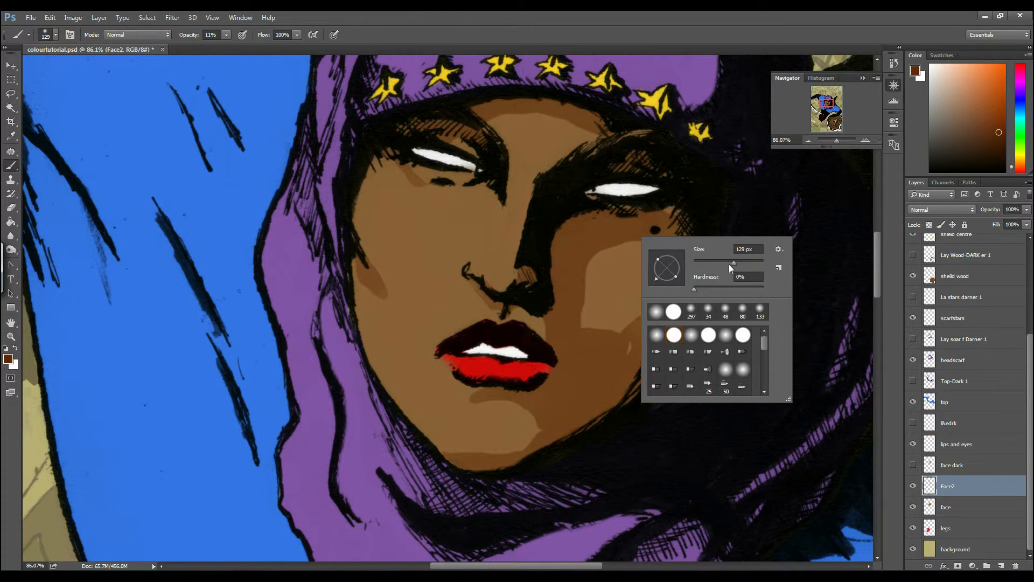
drag(730, 263, 712, 263)
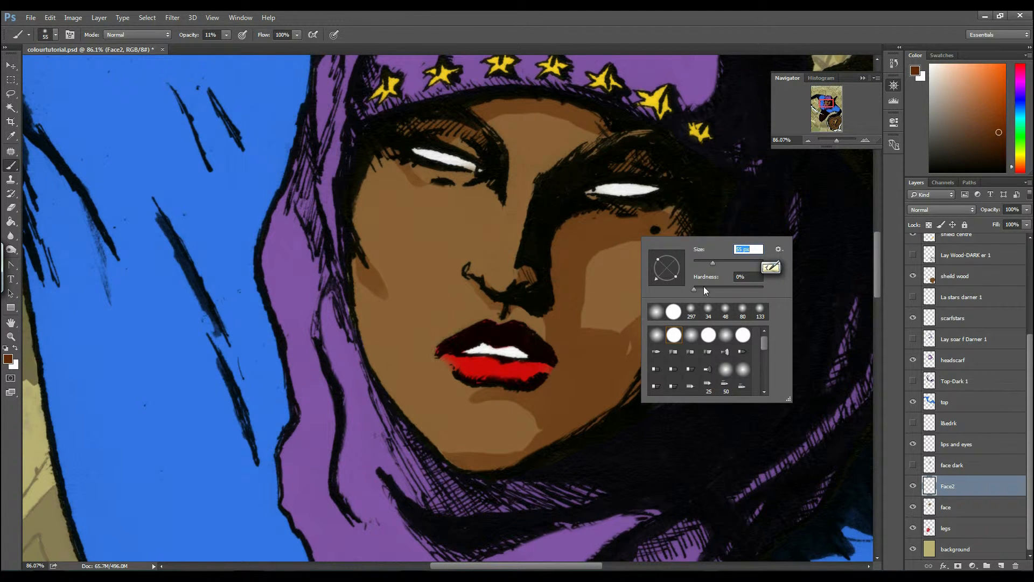
click(629, 234)
mouse_move(585, 261)
mouse_down()
mouse_move(575, 317)
mouse_move(590, 258)
mouse_move(651, 239)
mouse_move(570, 291)
mouse_move(569, 283)
mouse_move(568, 315)
mouse_move(590, 238)
mouse_move(653, 244)
mouse_move(609, 241)
mouse_move(579, 292)
mouse_move(574, 321)
mouse_move(594, 335)
mouse_move(661, 300)
mouse_move(630, 322)
mouse_move(626, 384)
mouse_move(621, 337)
mouse_move(662, 313)
mouse_move(607, 331)
mouse_move(578, 306)
mouse_move(581, 277)
mouse_move(612, 242)
mouse_move(650, 242)
mouse_move(574, 251)
mouse_move(552, 265)
mouse_move(643, 214)
mouse_move(653, 233)
mouse_move(581, 277)
mouse_move(573, 321)
mouse_move(583, 339)
mouse_move(575, 332)
mouse_move(591, 320)
mouse_move(620, 332)
mouse_move(588, 277)
mouse_move(612, 263)
mouse_up()
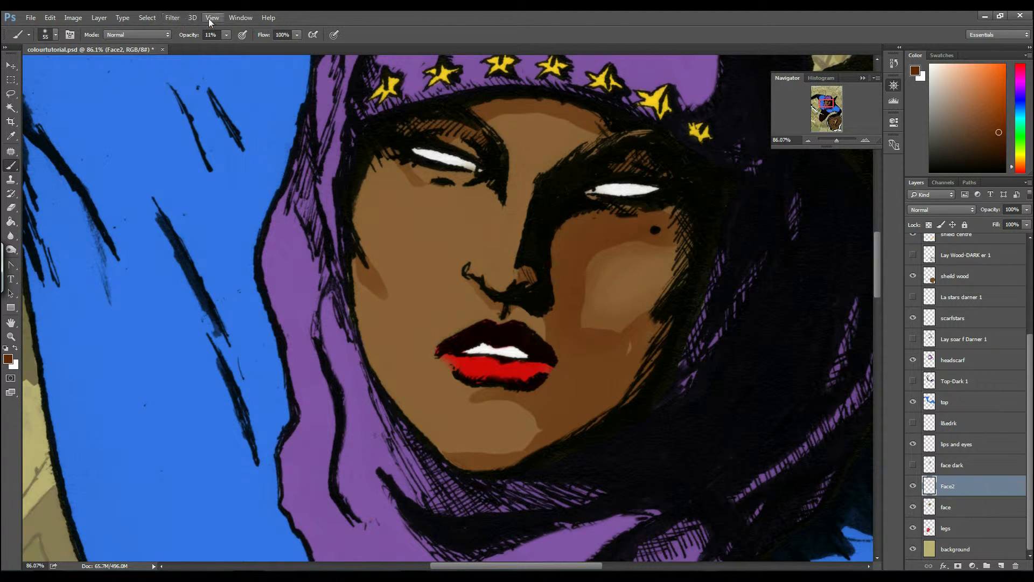
- Soften the painted shadows on the Face2 layer with a Gaussian Blur of 15.5 pixels radius
click(171, 17)
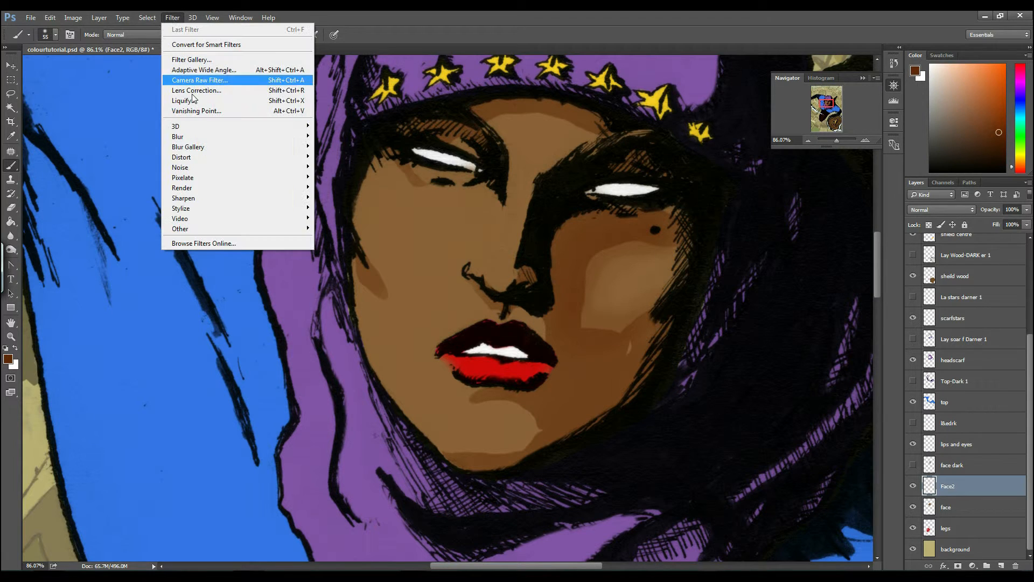
mouse_move(226, 136)
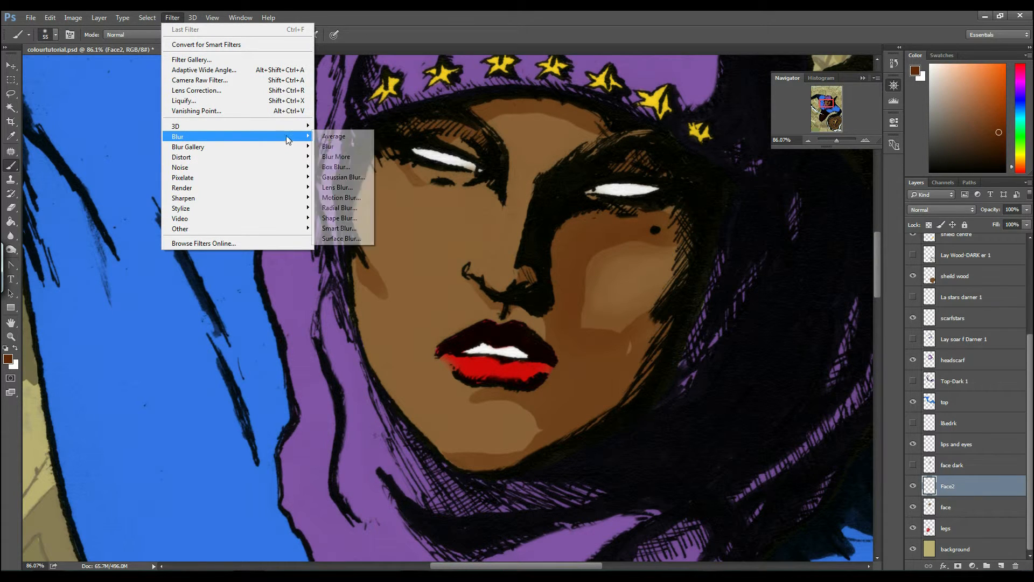
click(352, 177)
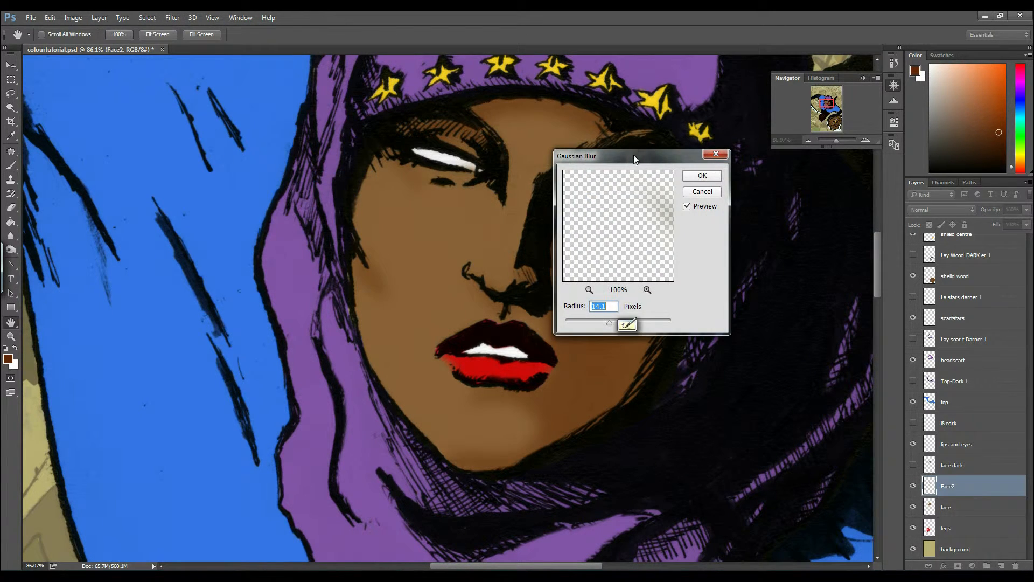
drag(634, 154, 241, 185)
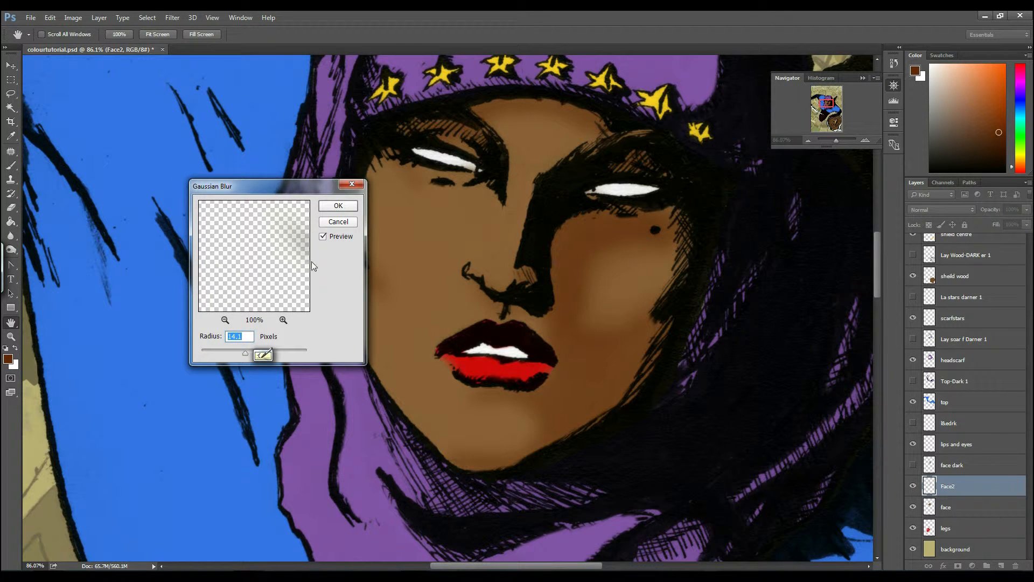
mouse_move(244, 351)
mouse_down()
mouse_move(227, 352)
mouse_move(240, 353)
mouse_up()
drag(243, 355, 247, 354)
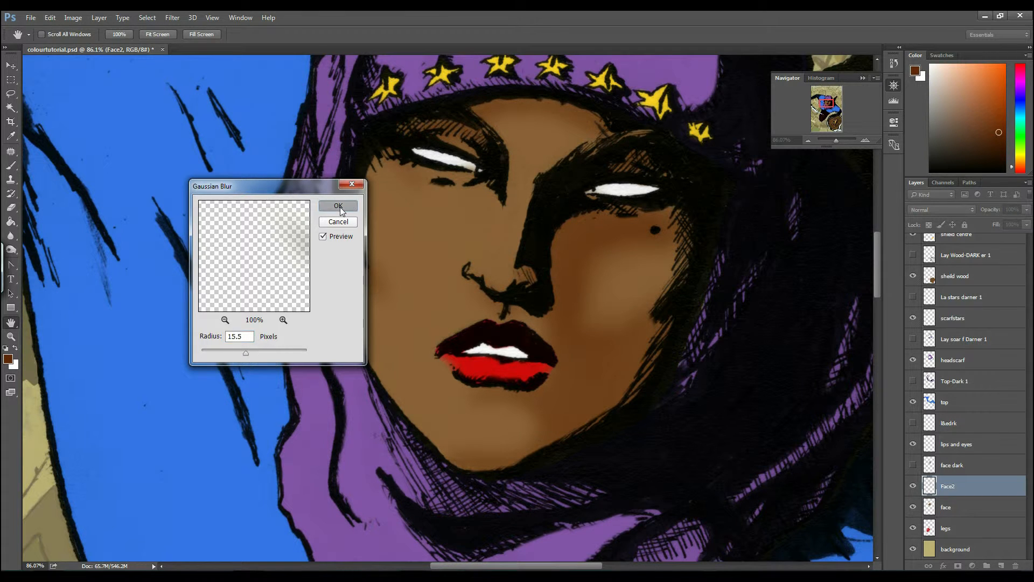
click(338, 205)
- Brush more shadow along the outer cheek, and flatten and tilt the 55 px brush tip to shade beside the nose bridge
key(b)
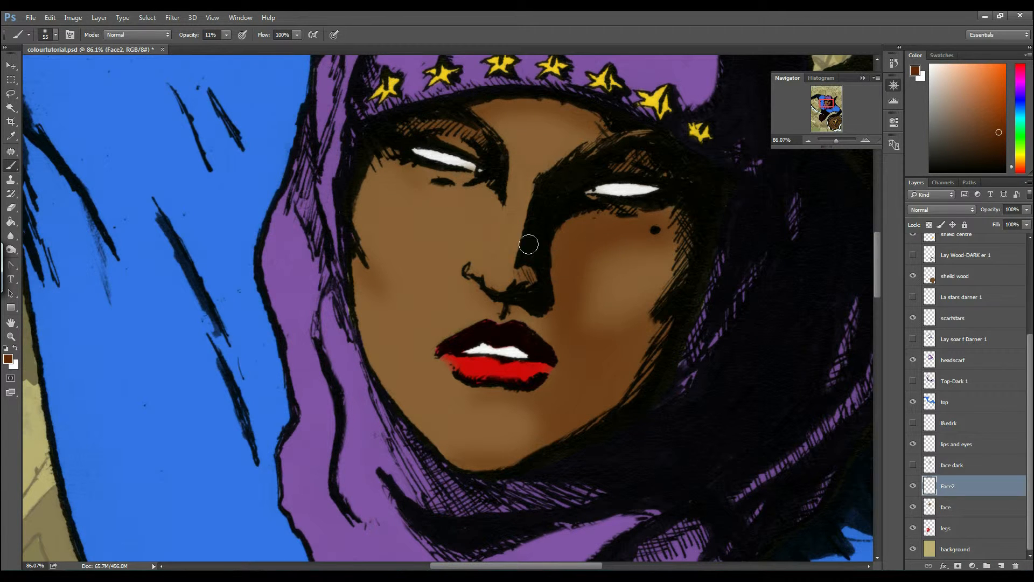
mouse_move(363, 276)
mouse_down()
mouse_move(350, 243)
mouse_move(359, 264)
mouse_up()
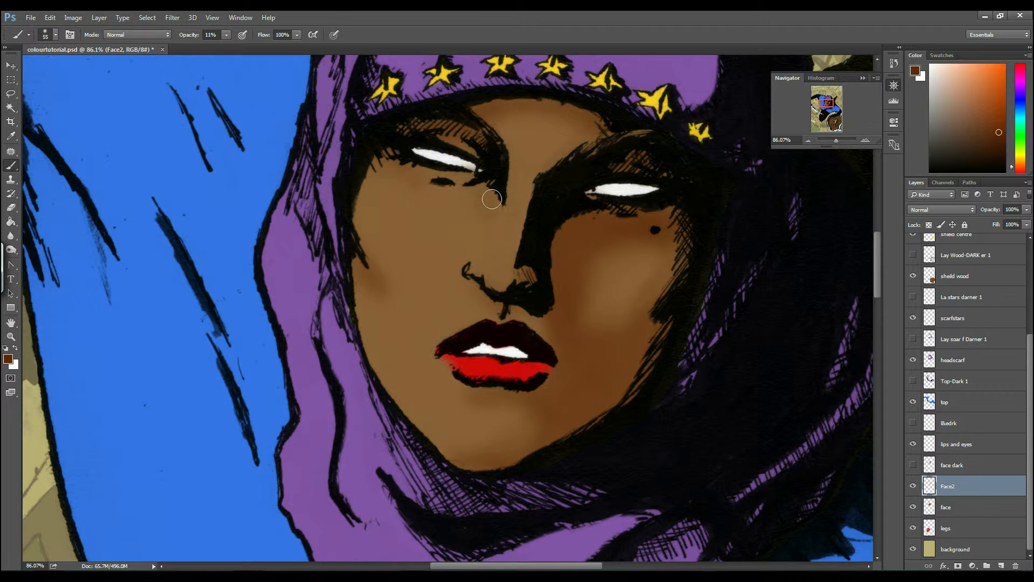
right_click(510, 193)
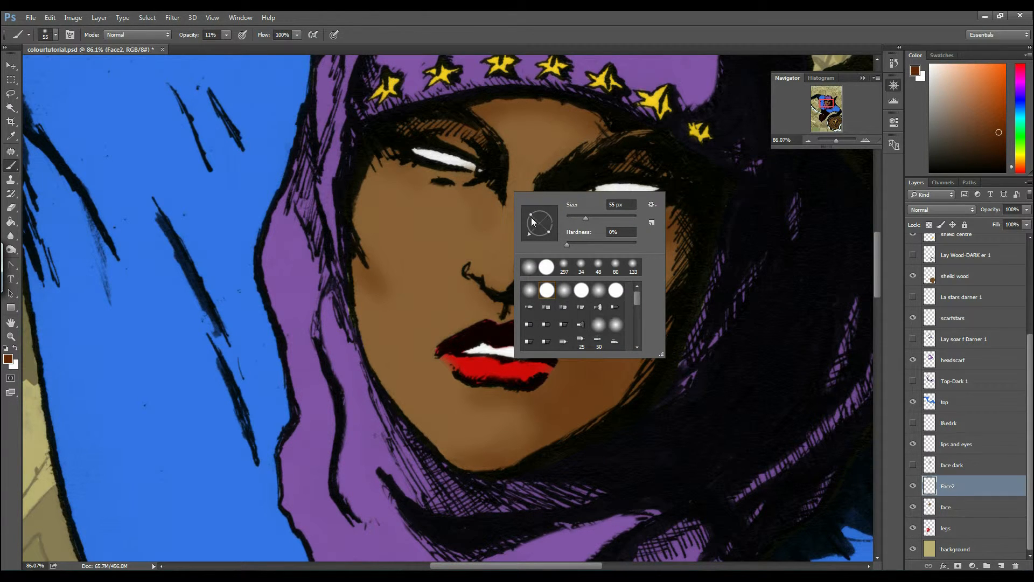
drag(531, 218, 530, 234)
click(475, 192)
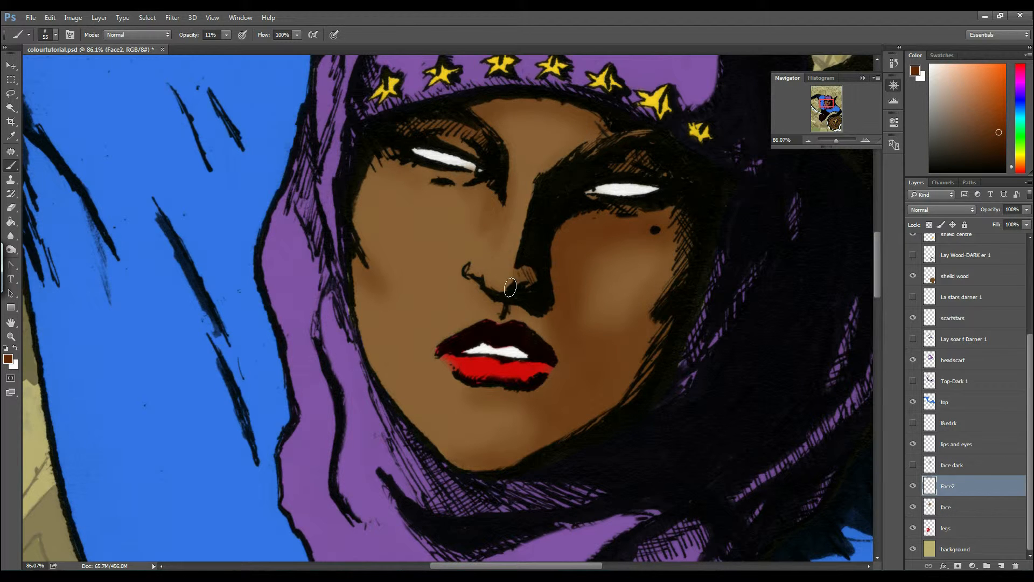
- Reduce the brush to 26 px, turn its oval tip nearly horizontal and shade around the nostrils and under the nose
right_click(543, 257)
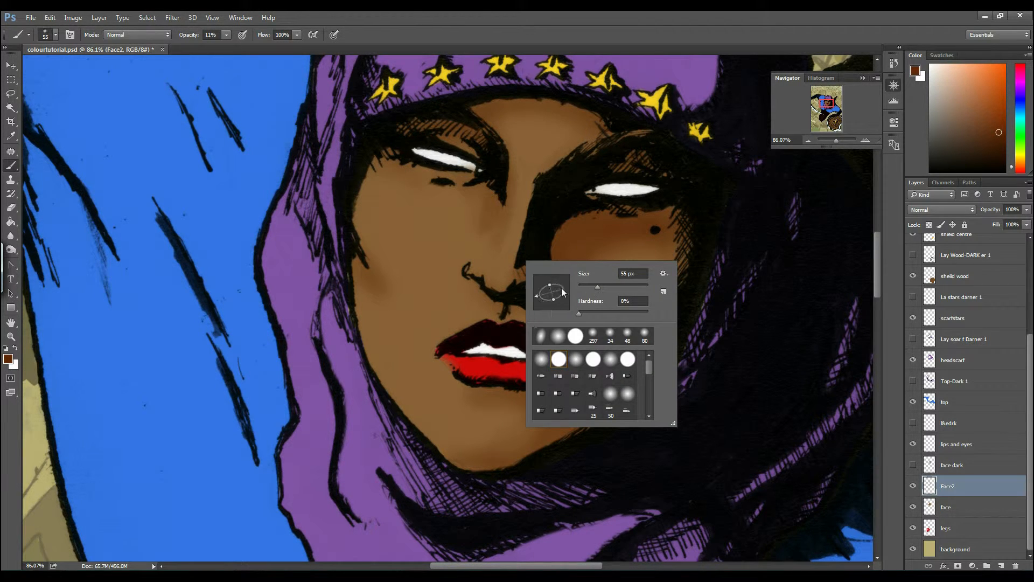
drag(596, 287, 586, 287)
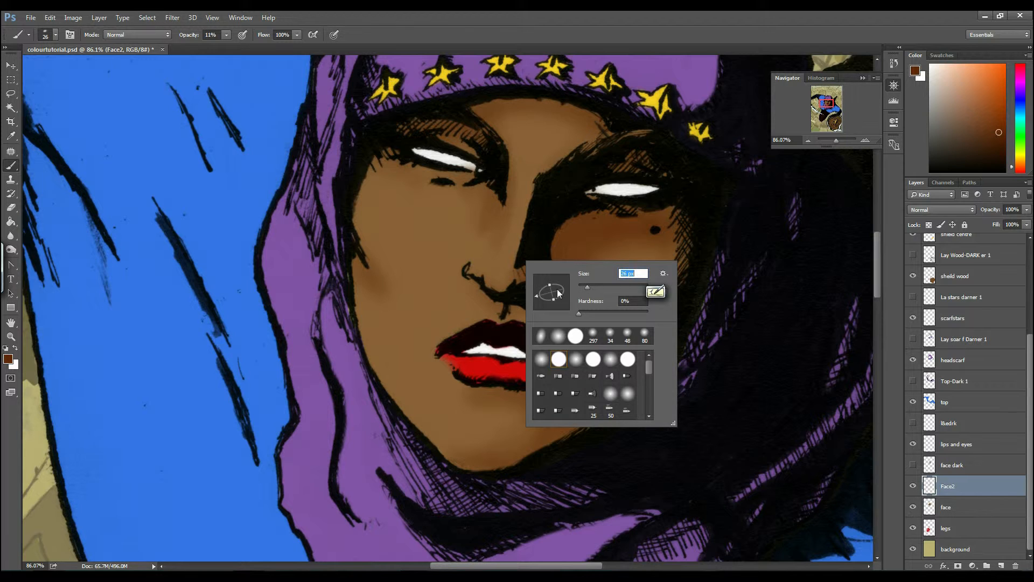
drag(483, 281, 513, 293)
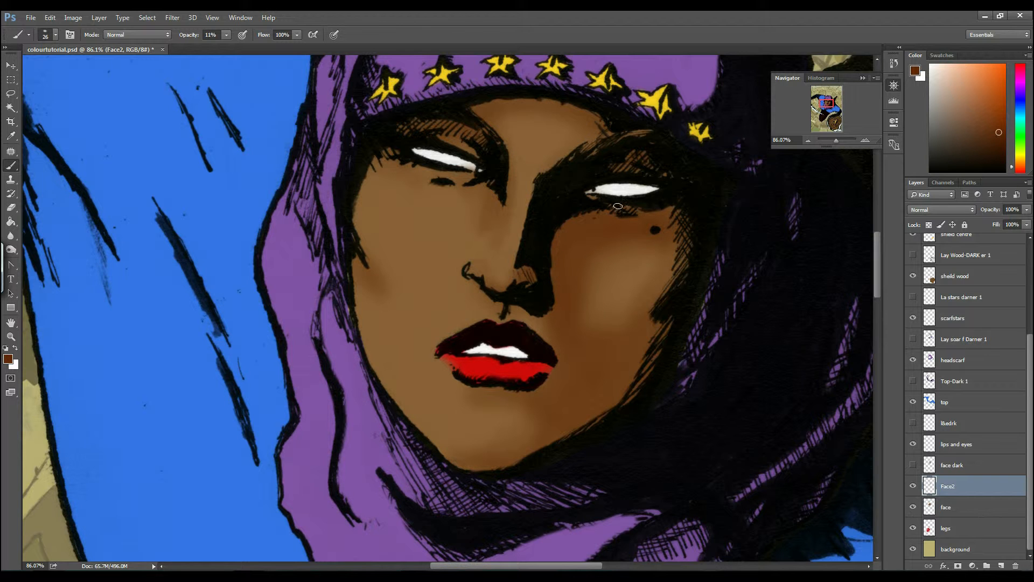
key(F5)
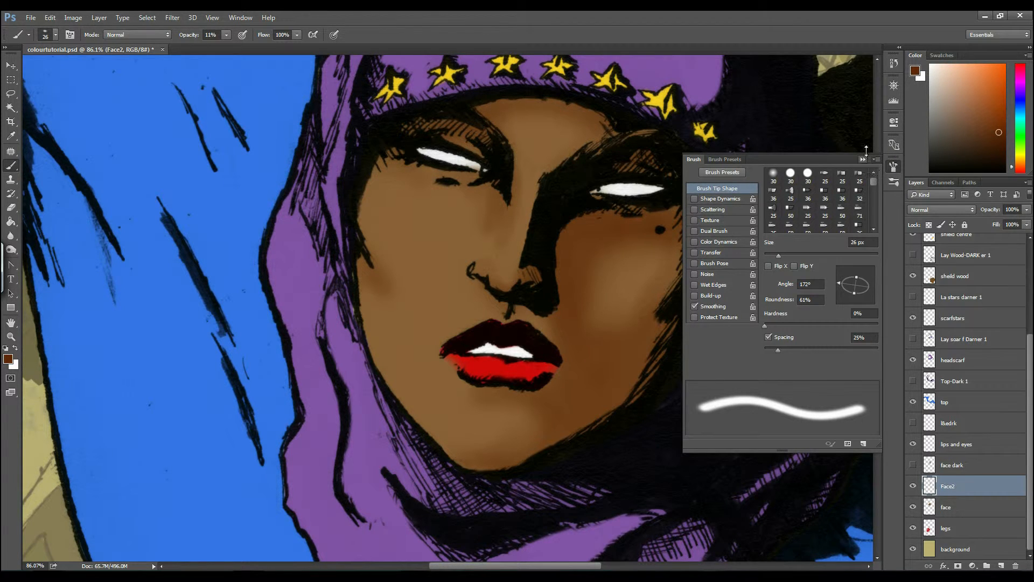
double_click(736, 26)
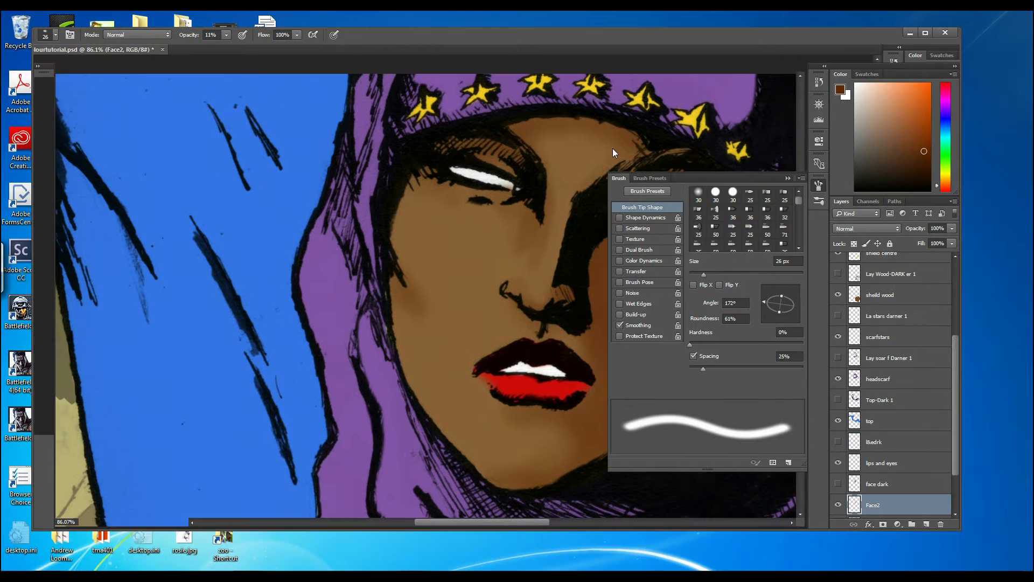
click(926, 33)
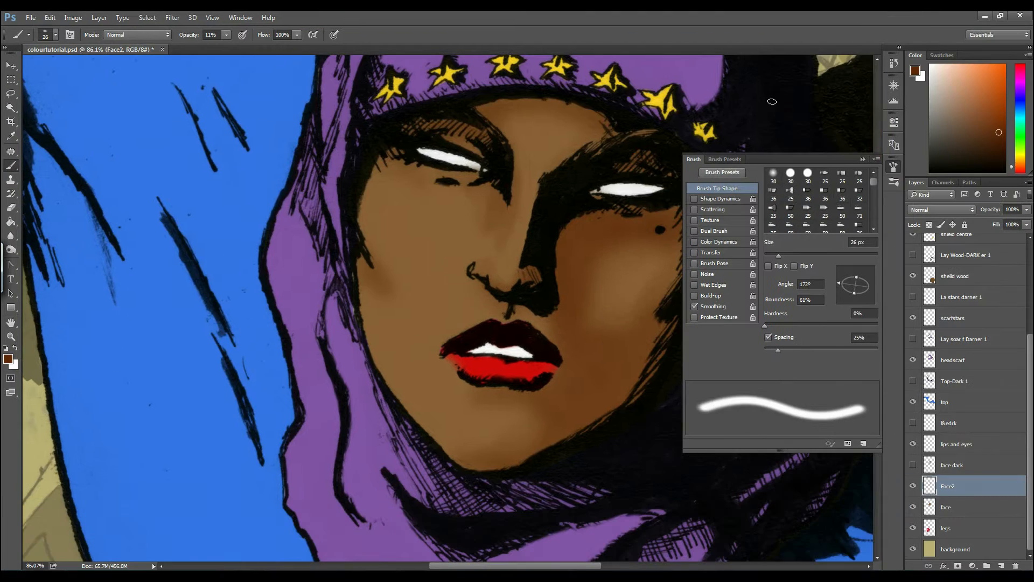
click(894, 168)
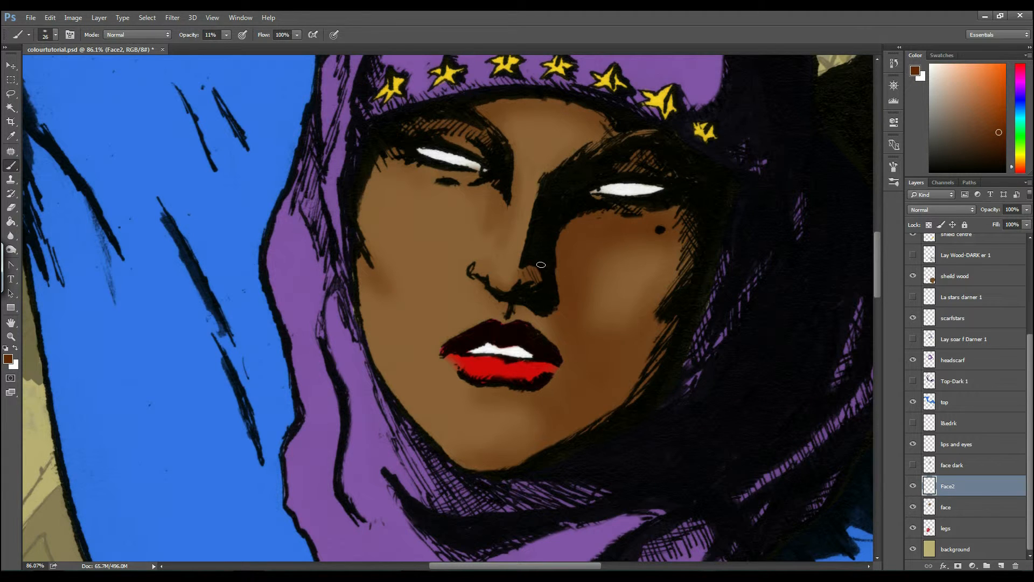
- Rotate the oval 26 px brush tip to a new angle and touch up the fine shadows beside the nostril
right_click(589, 232)
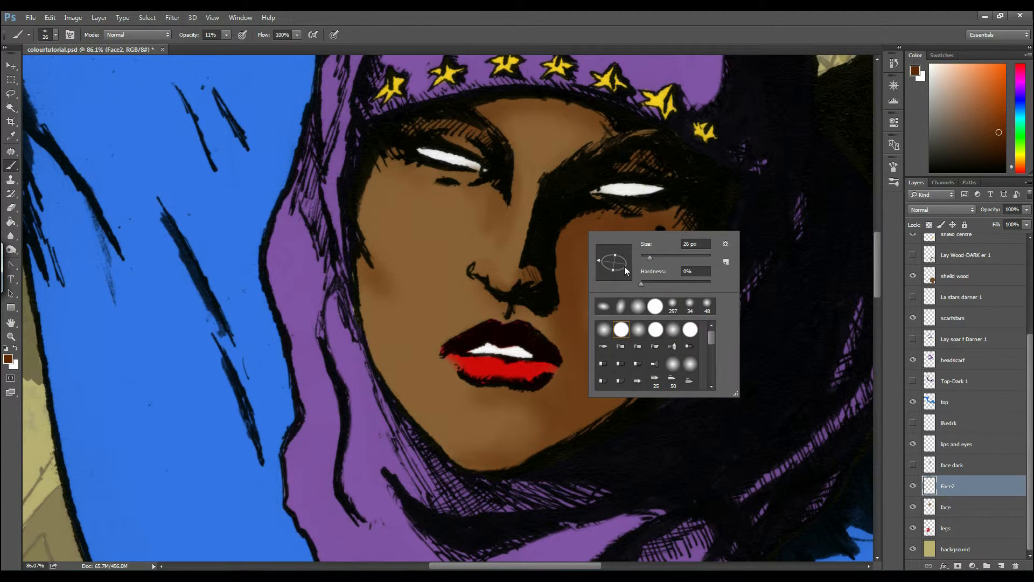
click(488, 291)
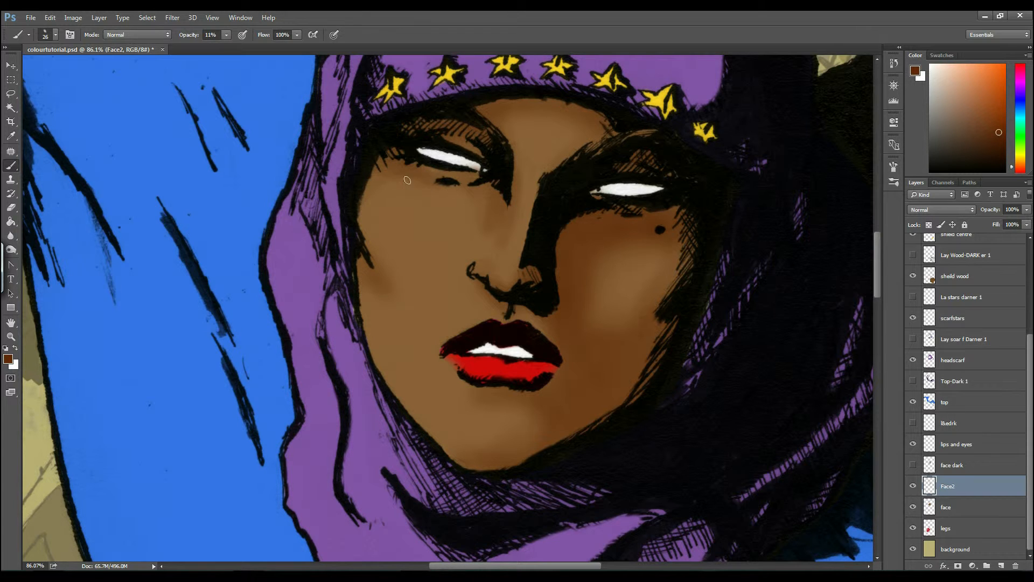
- Turn on the face dark layer over Face2, comparing the face shading with each of the two layers hidden and shown
click(913, 486)
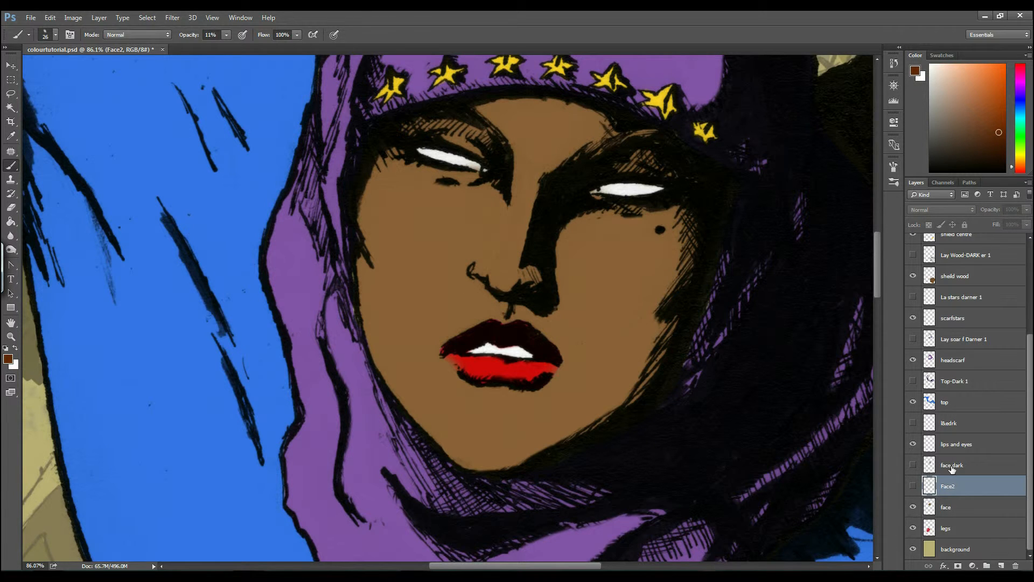
click(913, 466)
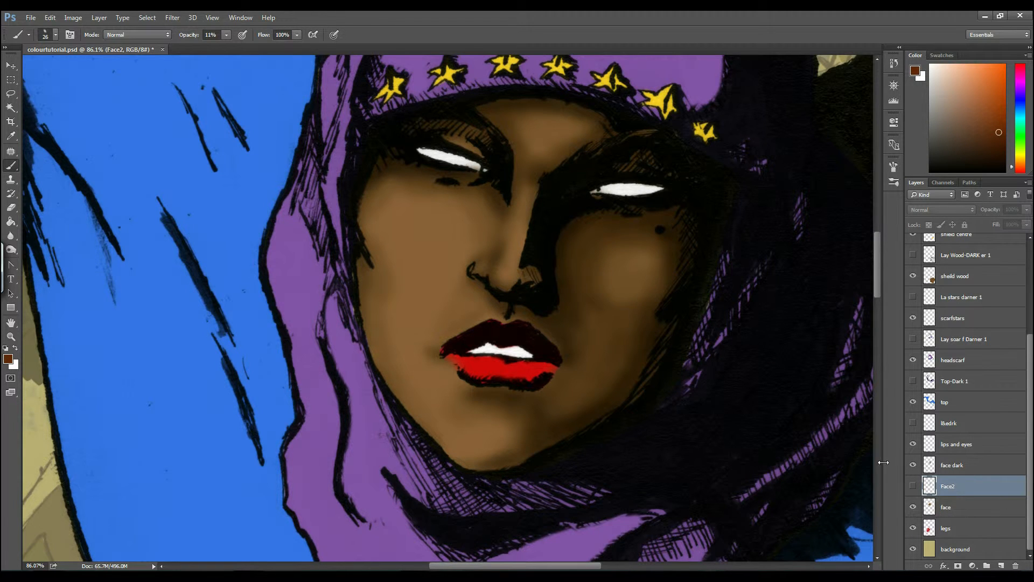
click(912, 487)
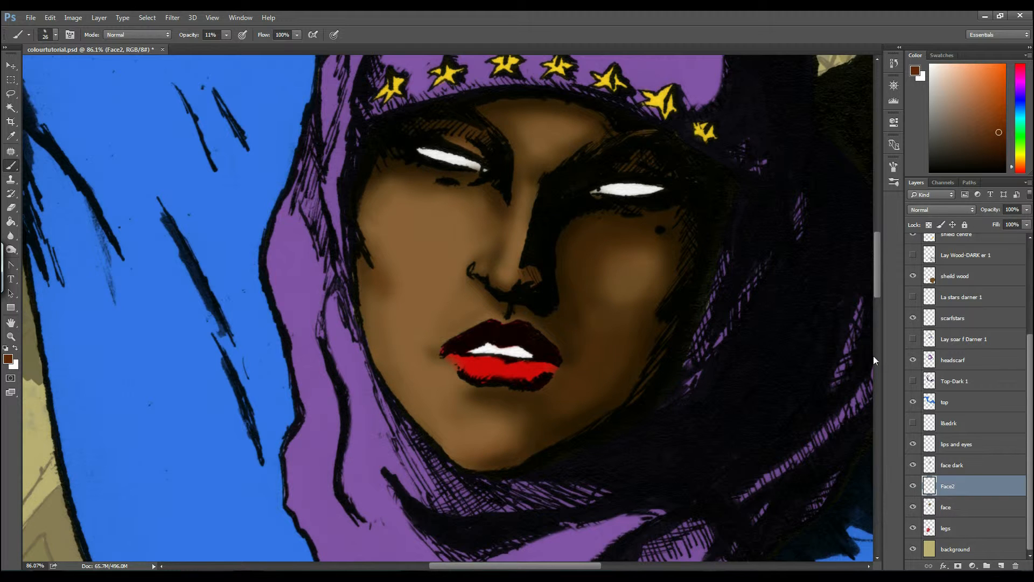
click(911, 467)
click(910, 466)
- Examine the combined face shading up close and within the wider figure
mouse_move(878, 252)
mouse_down()
mouse_move(879, 218)
mouse_move(878, 250)
mouse_up()
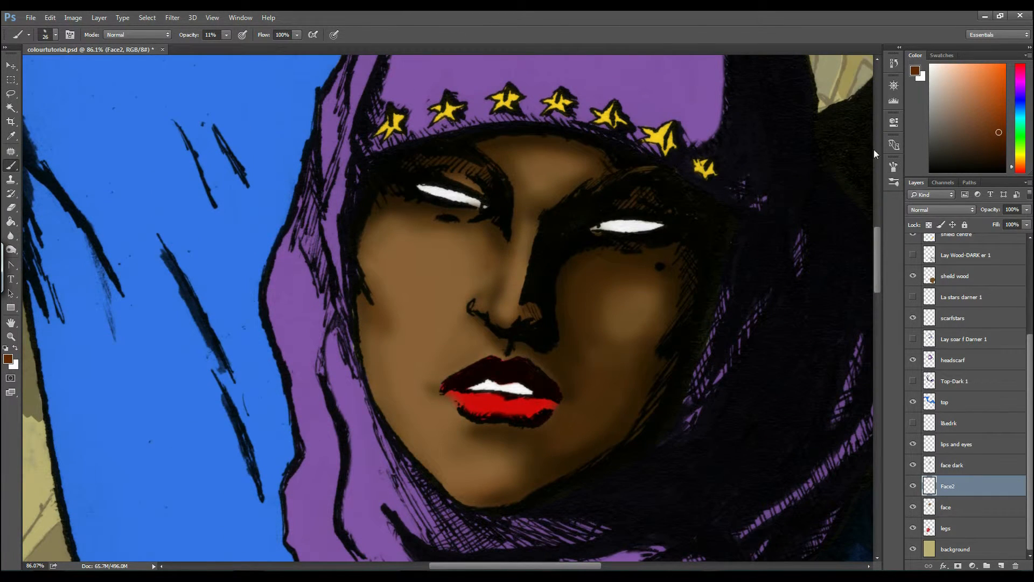
click(893, 85)
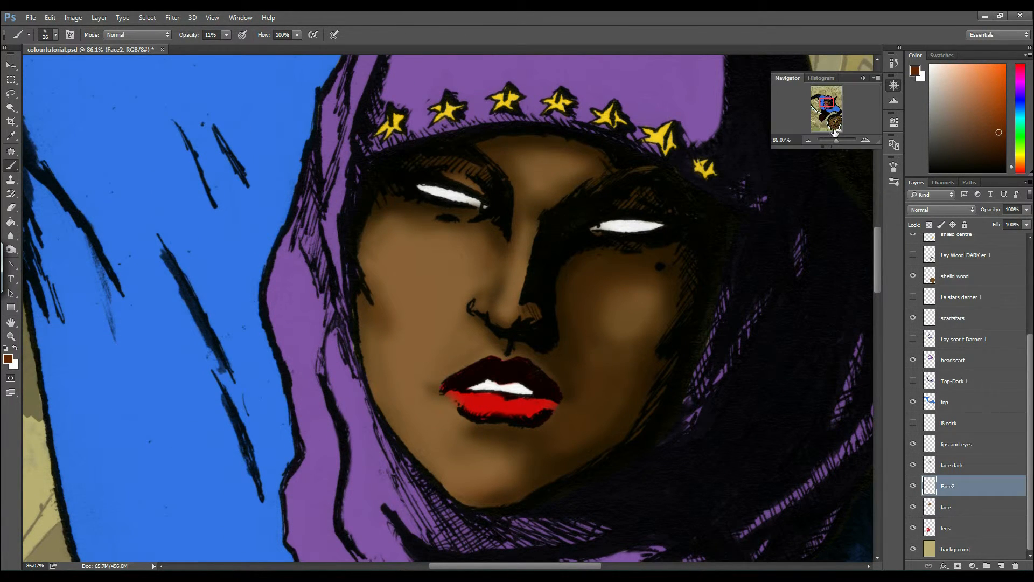
drag(836, 140, 838, 141)
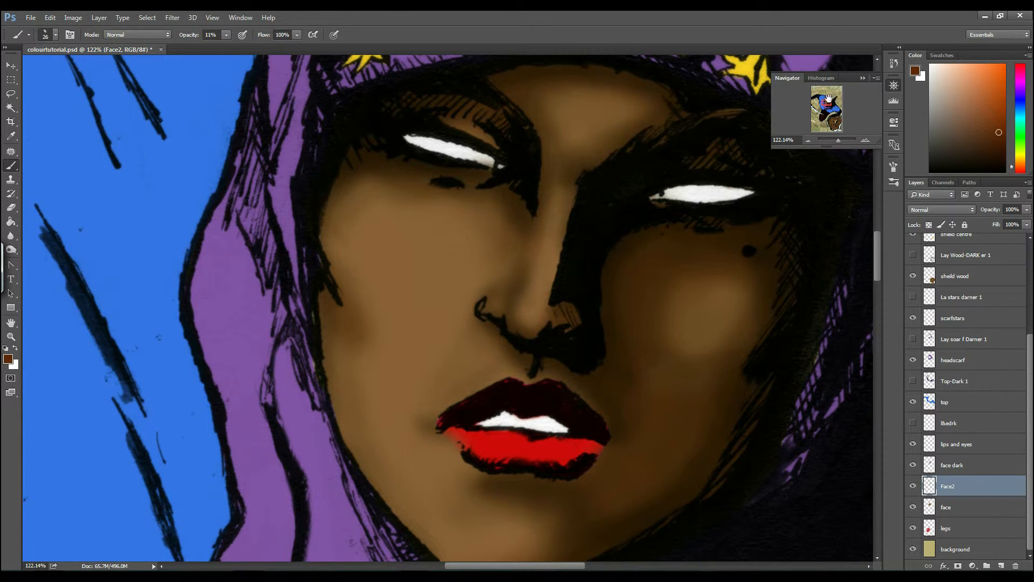
drag(828, 100, 833, 99)
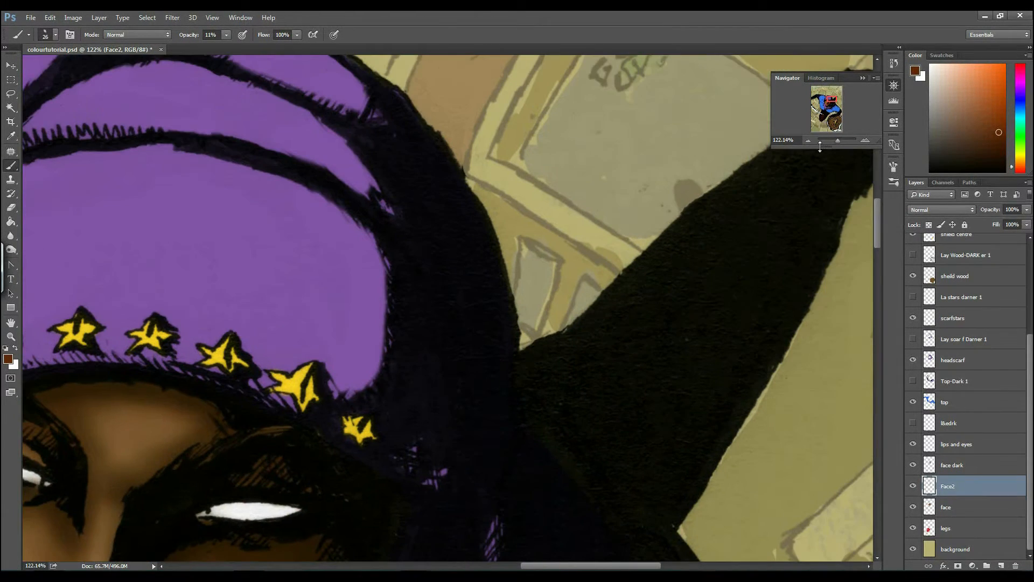
drag(839, 143, 834, 141)
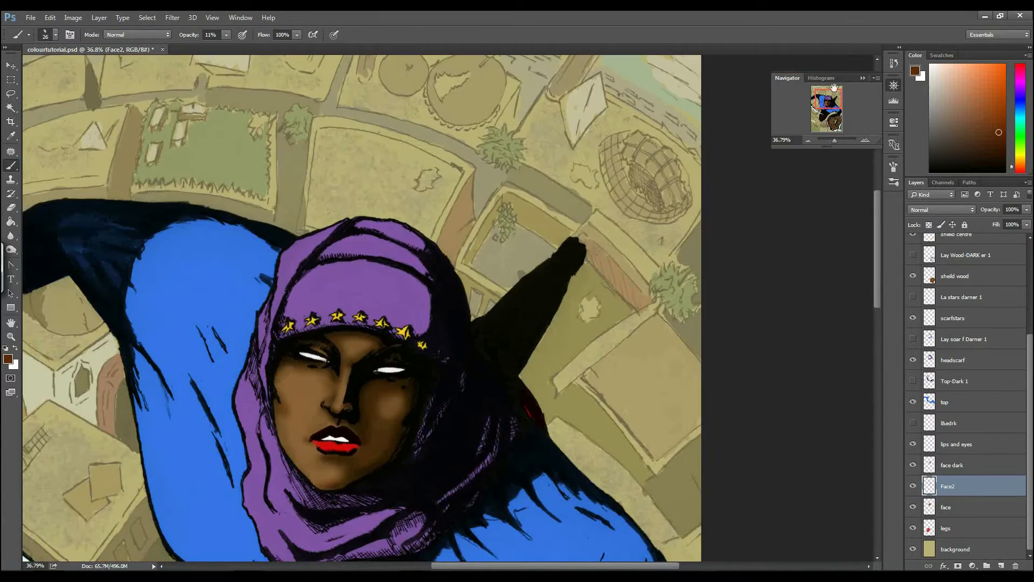
click(828, 99)
drag(827, 100, 835, 141)
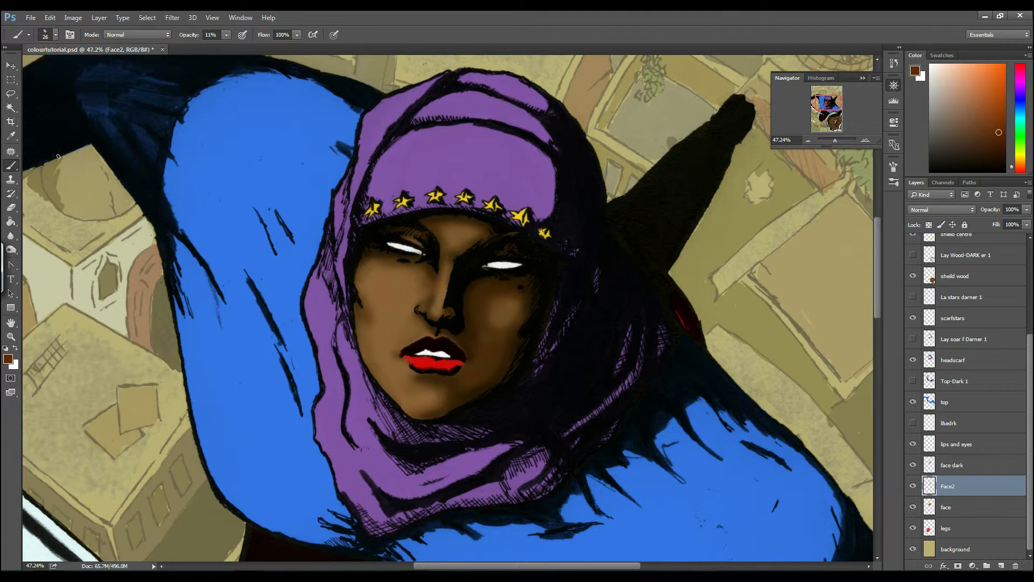
- Check what the headscarf layer covers by toggling its visibility, and add a new layer directly above it
click(10, 93)
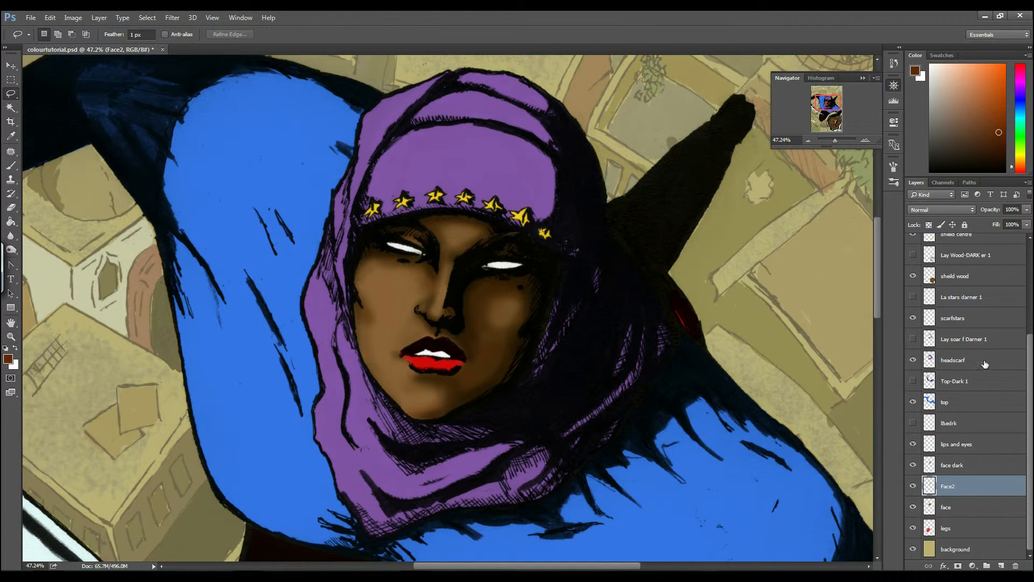
click(912, 363)
click(912, 362)
click(948, 356)
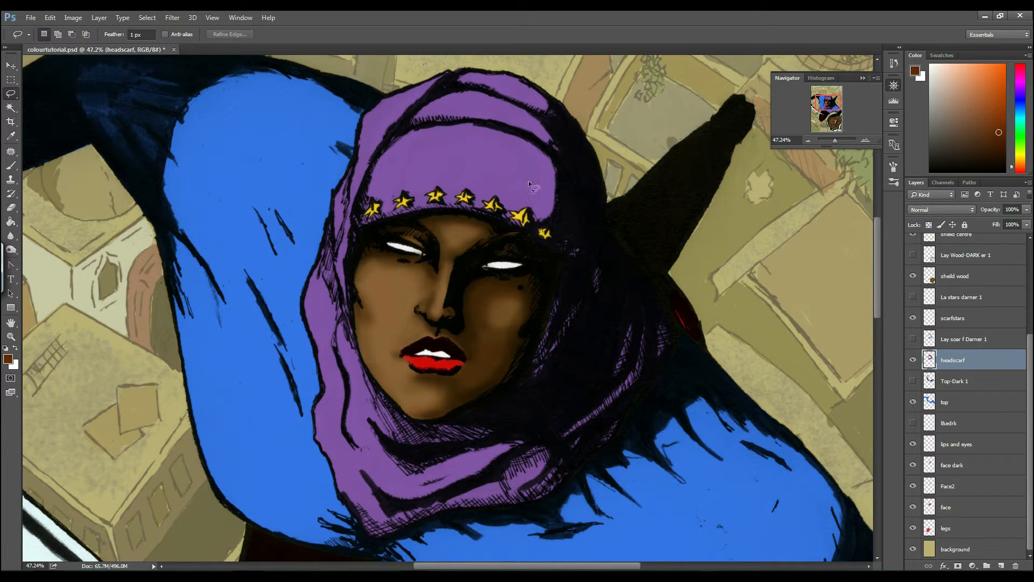
click(980, 345)
click(981, 358)
click(1002, 566)
- Rename the new layer above headscarf as scaf2
double_click(950, 342)
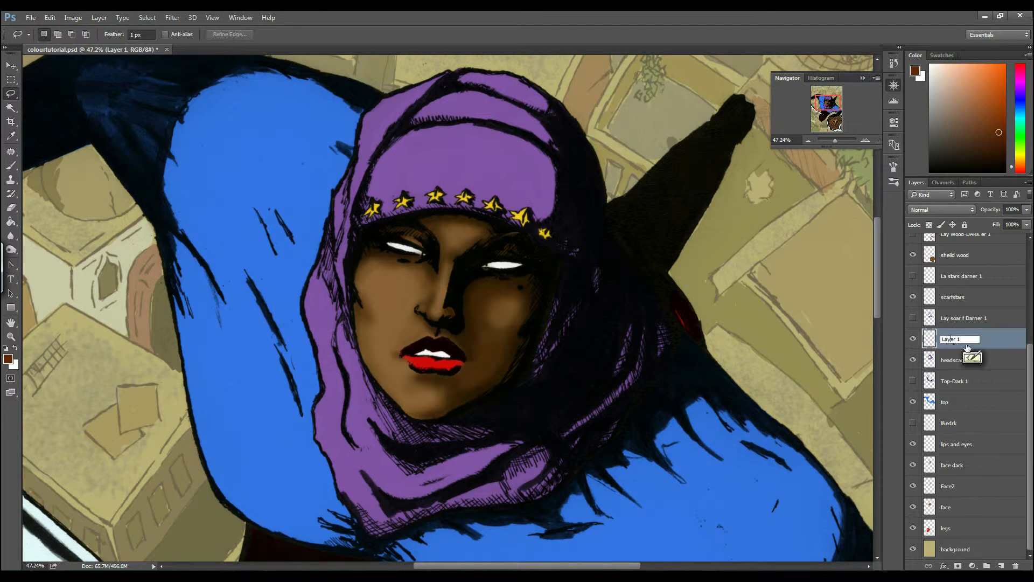
drag(969, 339, 933, 342)
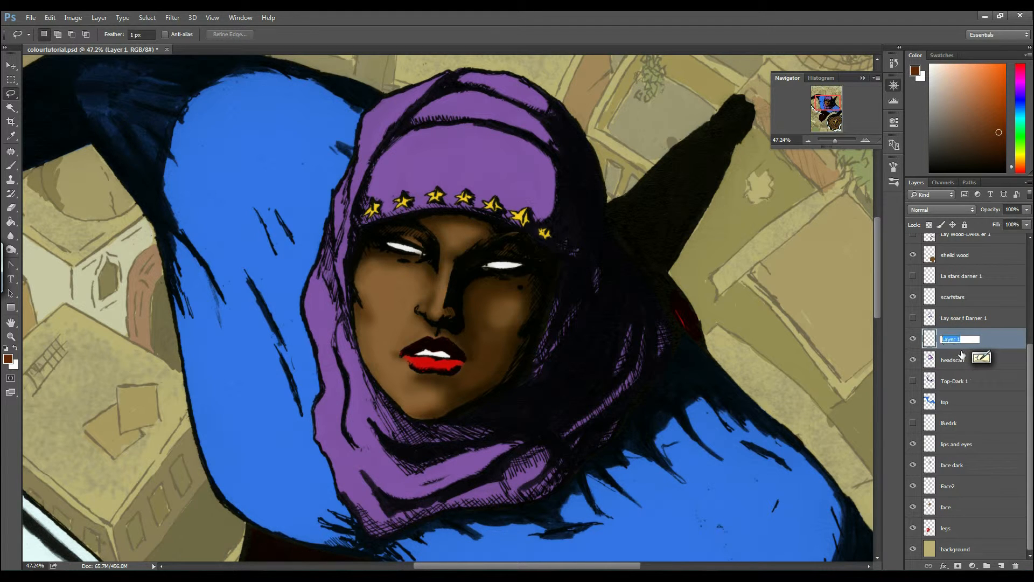
text(s)
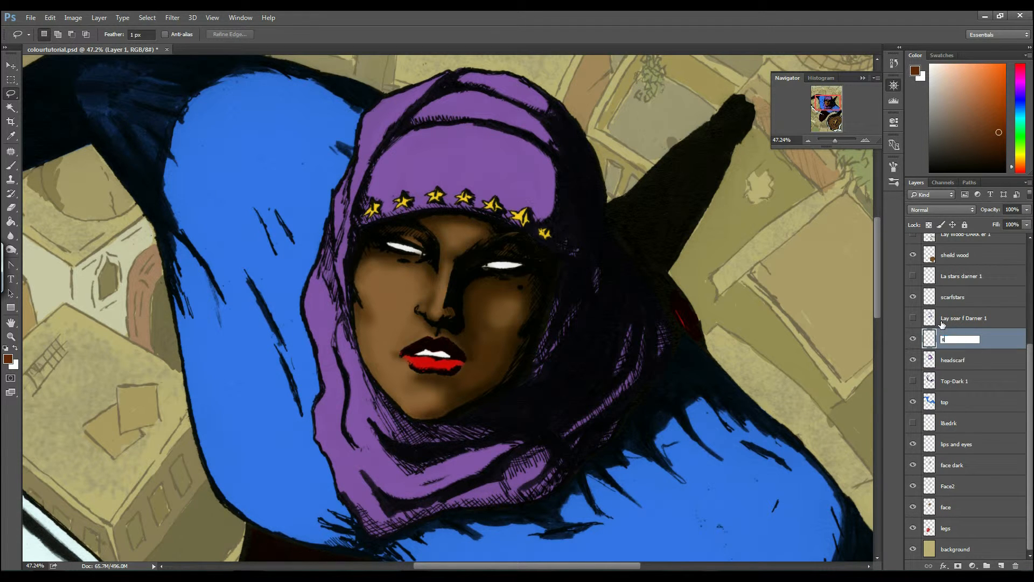
text(caf2)
key(Return)
- Lasso the shadow areas at both sides of the scarf's forehead band and the fold above it as one combined selection
mouse_move(420, 124)
mouse_down()
mouse_move(366, 172)
mouse_move(359, 229)
mouse_move(424, 205)
mouse_up()
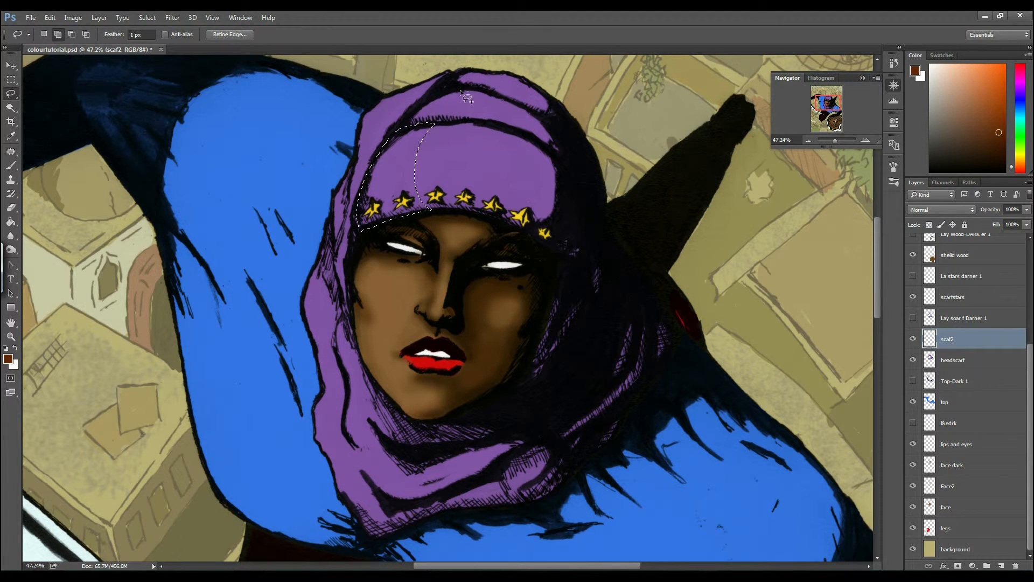
mouse_move(420, 116)
mouse_down()
mouse_move(410, 126)
mouse_move(434, 128)
mouse_up()
mouse_move(503, 130)
mouse_down()
mouse_move(464, 115)
mouse_move(456, 100)
mouse_move(475, 89)
mouse_up()
mouse_move(517, 129)
mouse_down()
mouse_move(568, 167)
mouse_move(530, 108)
mouse_move(535, 121)
mouse_up()
mouse_move(514, 212)
mouse_down()
mouse_move(502, 220)
mouse_move(552, 239)
mouse_move(566, 214)
mouse_move(560, 162)
mouse_move(528, 141)
mouse_up()
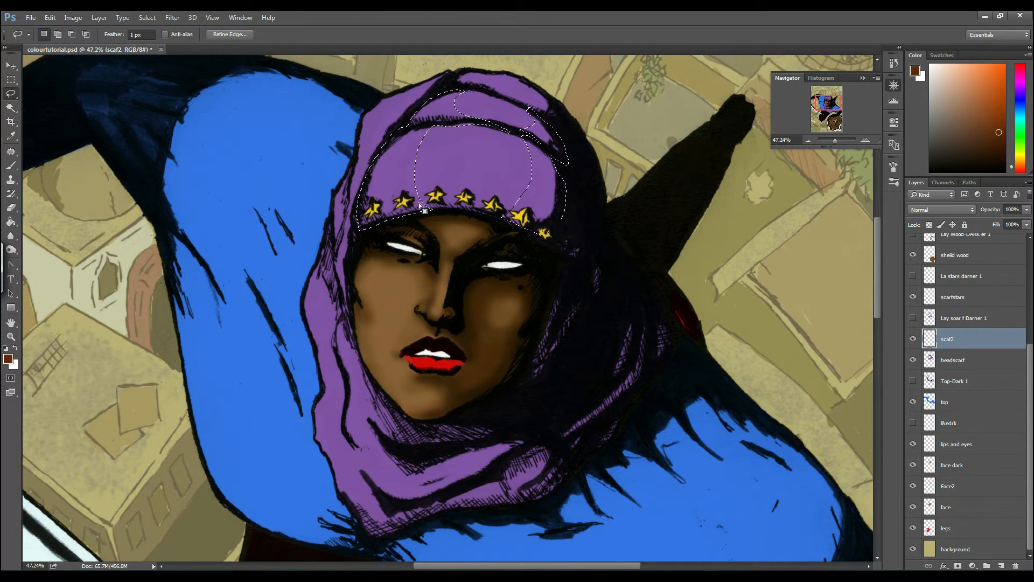
- Sample the scarf's purple as the Brush colour and set the brush opacity to 75%
key(alt)
click(11, 166)
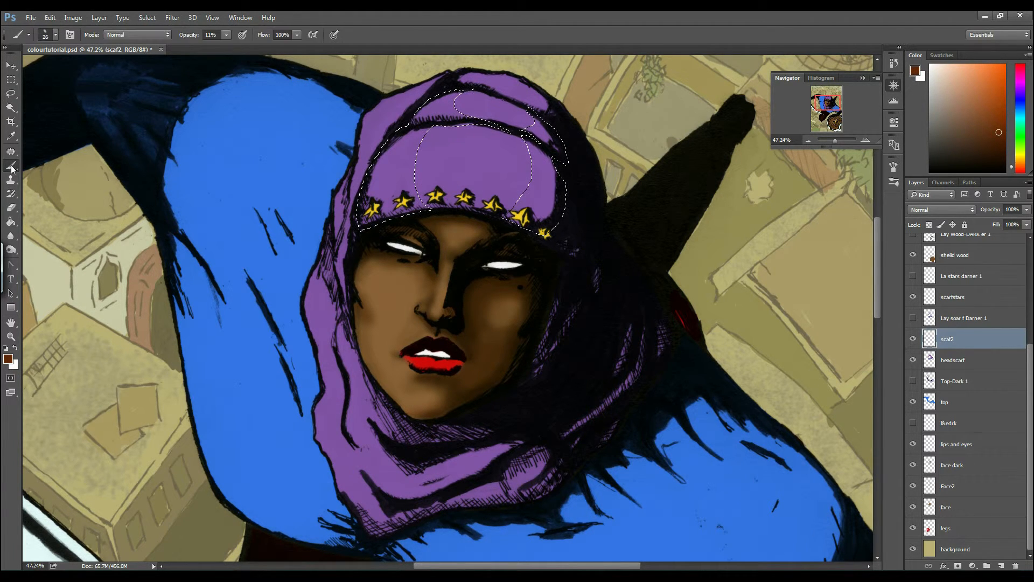
alt+click(479, 142)
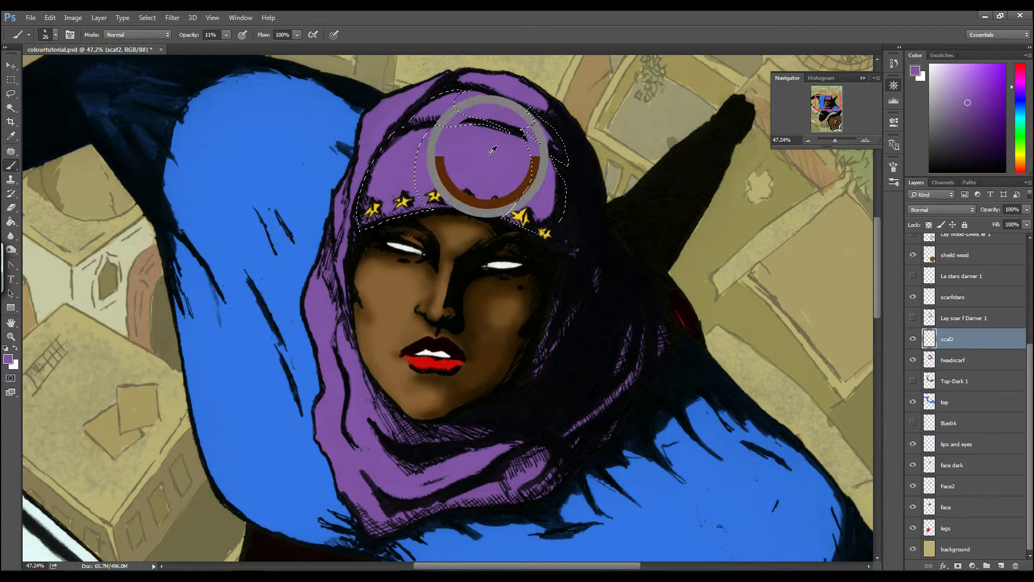
click(227, 34)
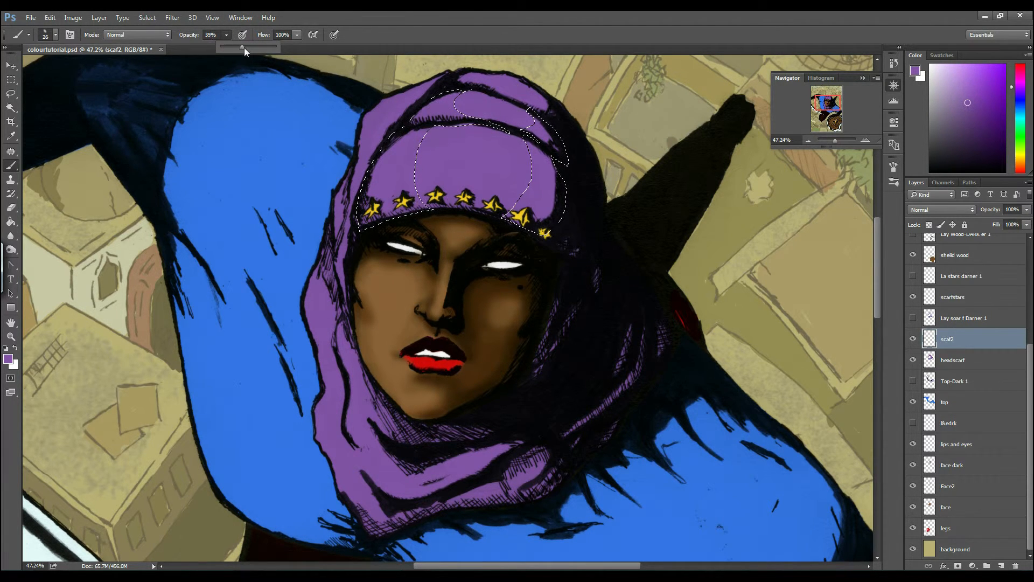
drag(262, 48, 261, 48)
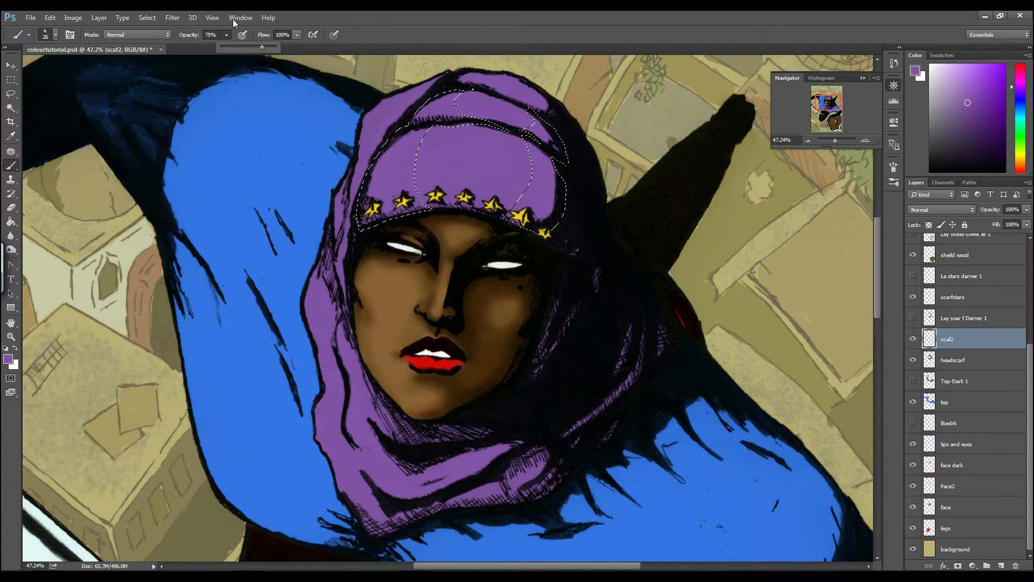
click(410, 34)
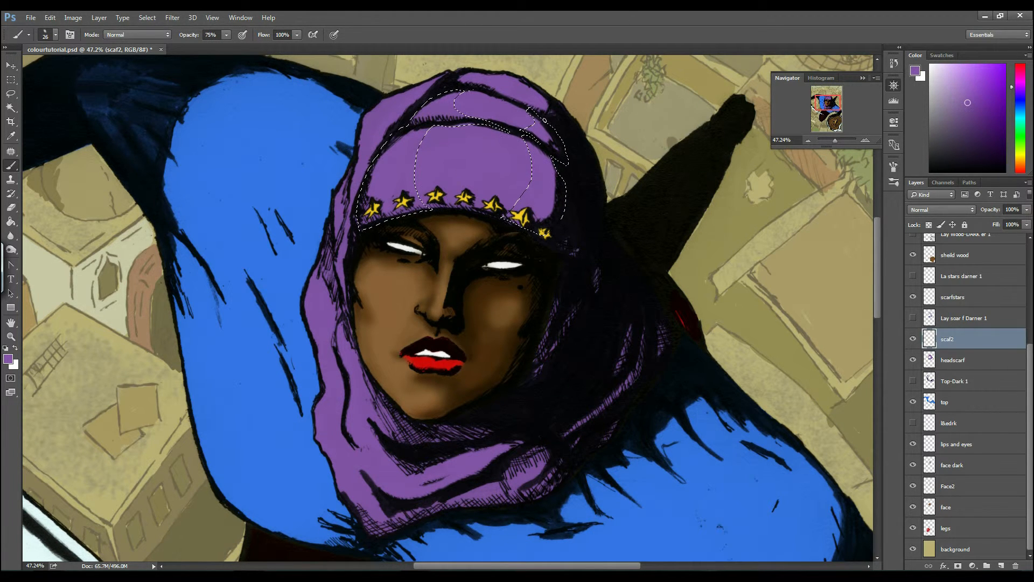
- Flatten the brush tip to a thin horizontal oval, set it to 80 px with 13% hardness, and try it on the selected scarf areas
right_click(528, 124)
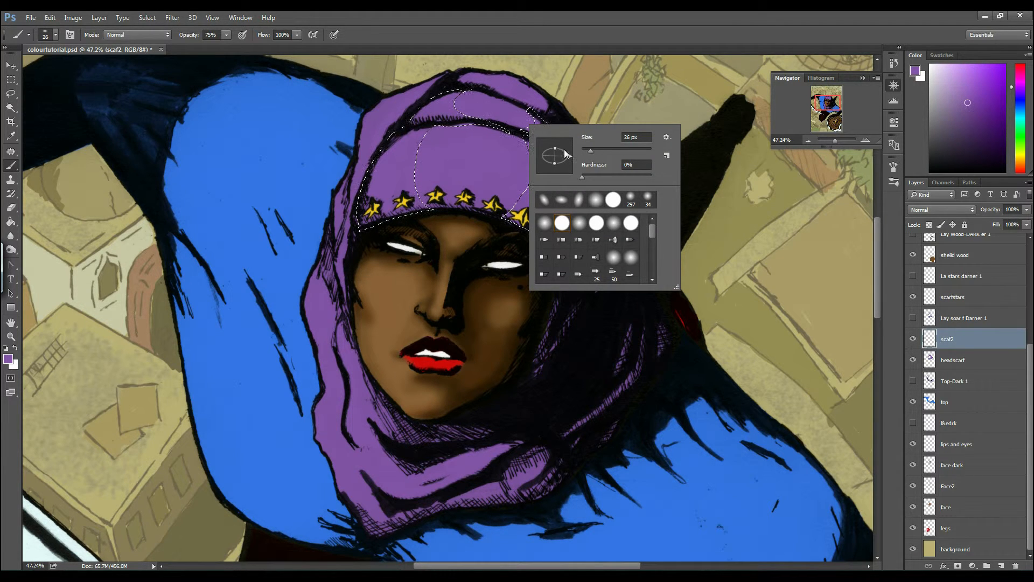
mouse_move(555, 148)
mouse_down()
mouse_move(599, 150)
mouse_move(607, 178)
mouse_up()
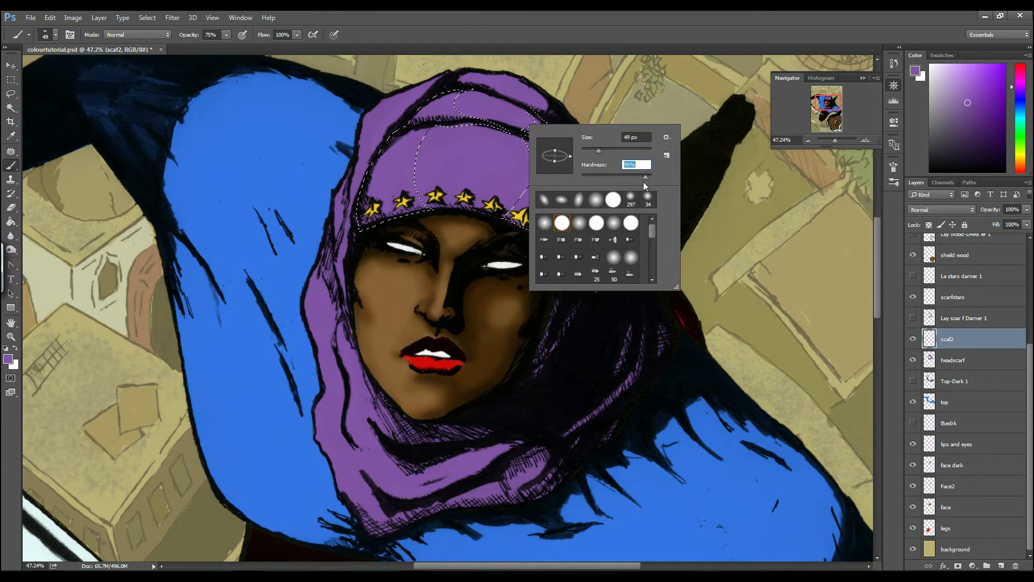
drag(599, 176, 606, 153)
click(490, 81)
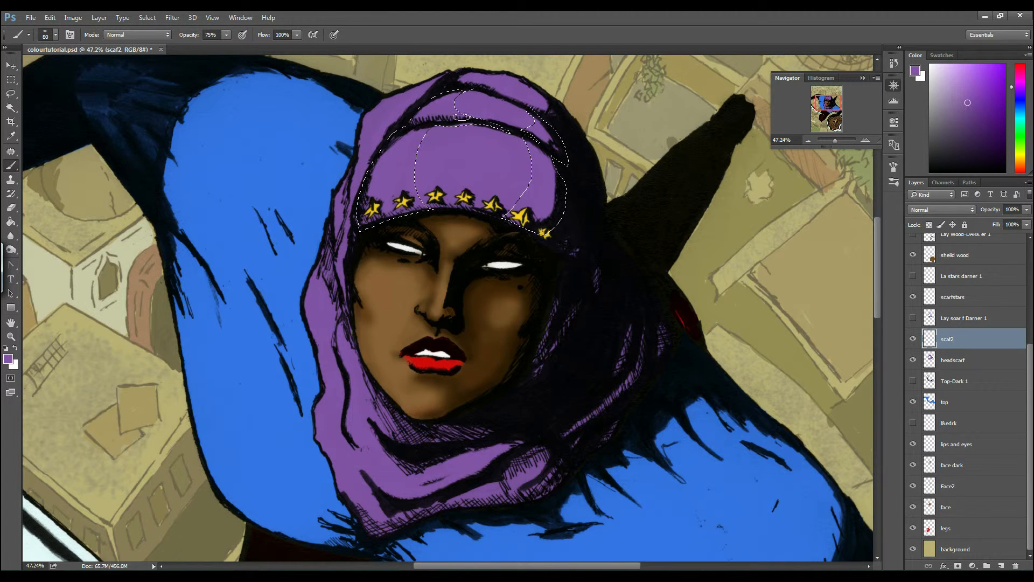
mouse_move(508, 100)
mouse_down()
mouse_move(499, 129)
mouse_move(464, 78)
mouse_move(497, 124)
mouse_move(463, 155)
mouse_up()
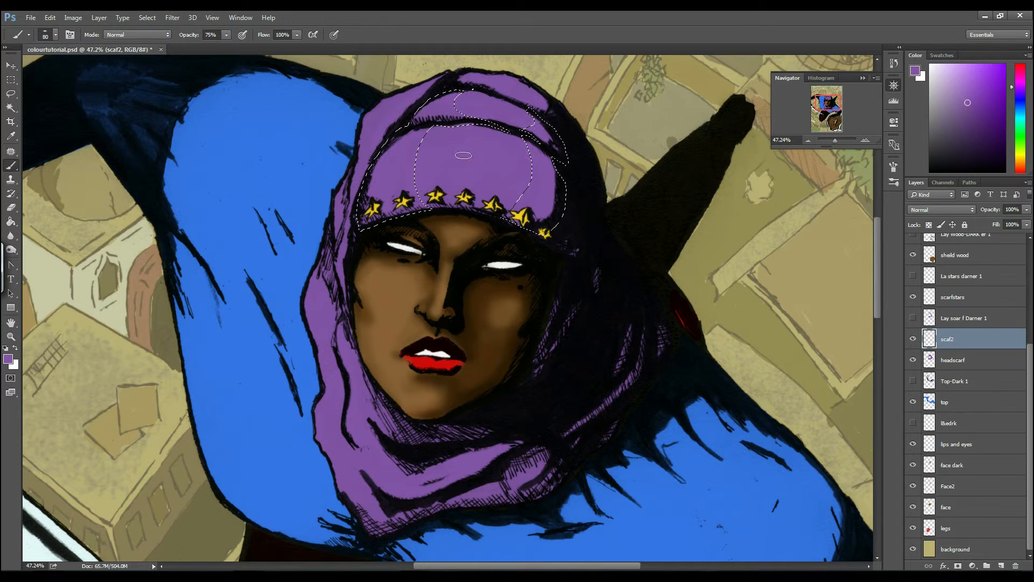
- Change the foreground colour to the dark blue-violet 372a9d
click(9, 359)
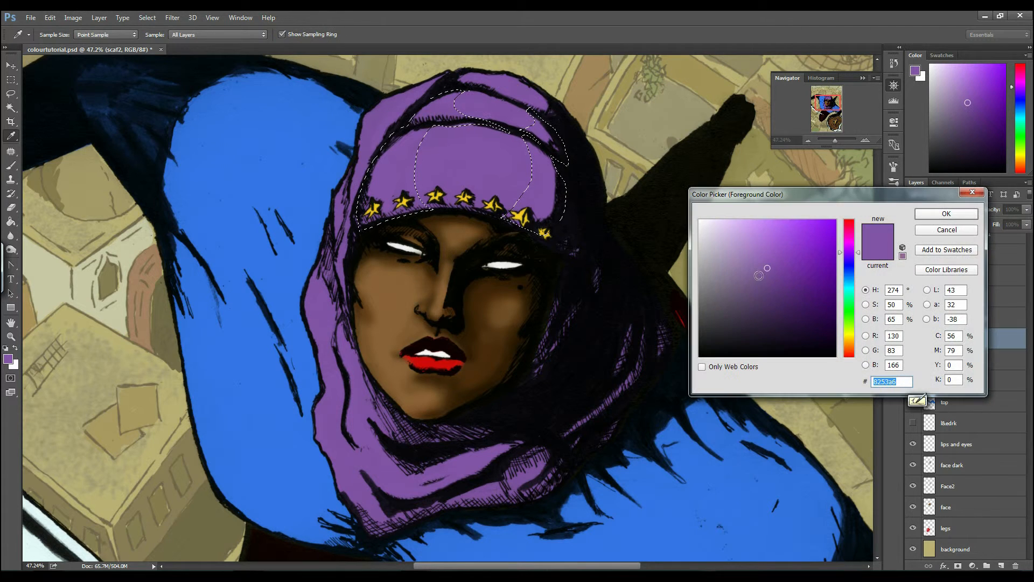
drag(844, 194, 808, 151)
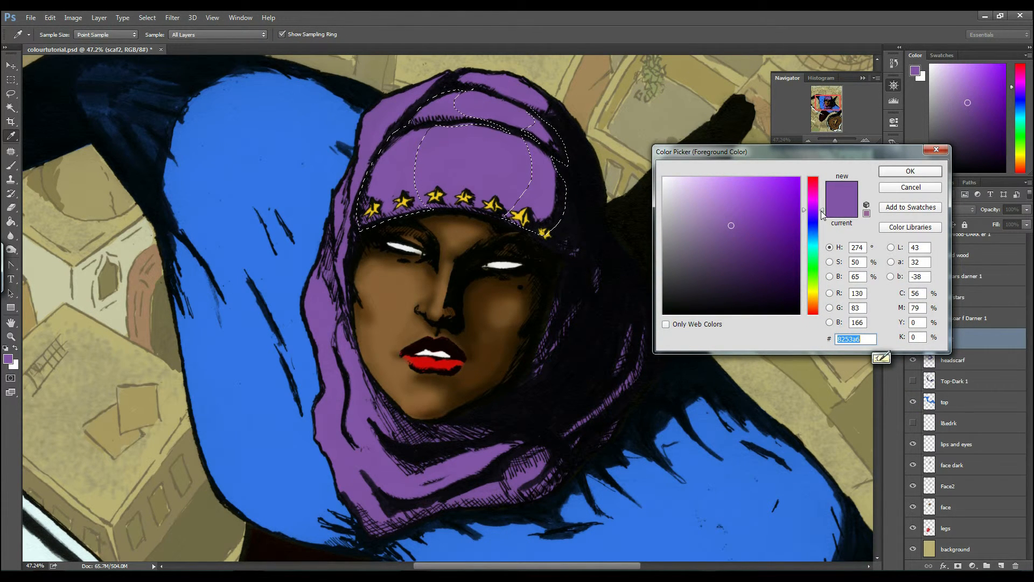
mouse_move(821, 210)
mouse_down()
mouse_move(825, 202)
mouse_move(826, 224)
mouse_up()
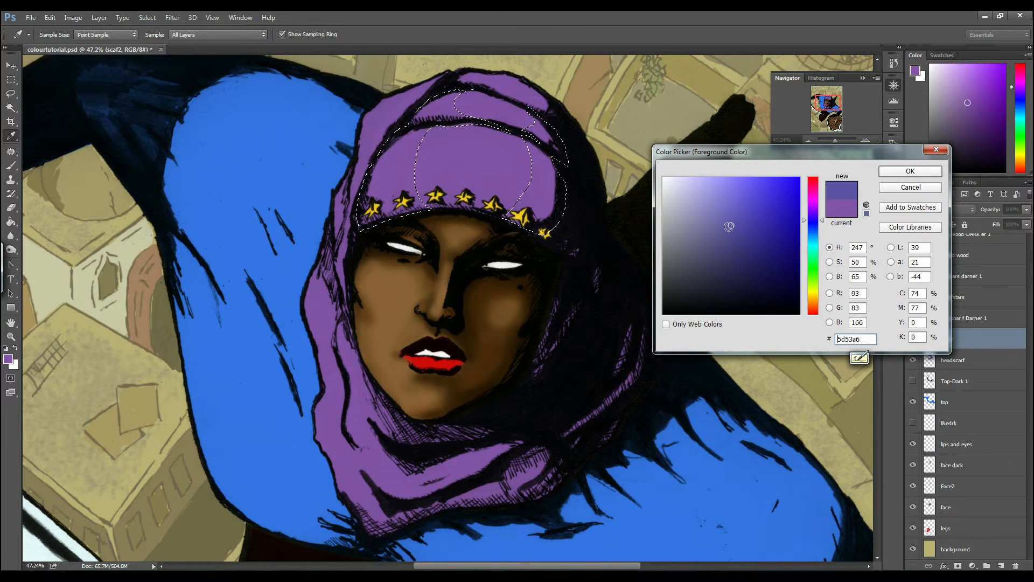
drag(729, 226, 764, 230)
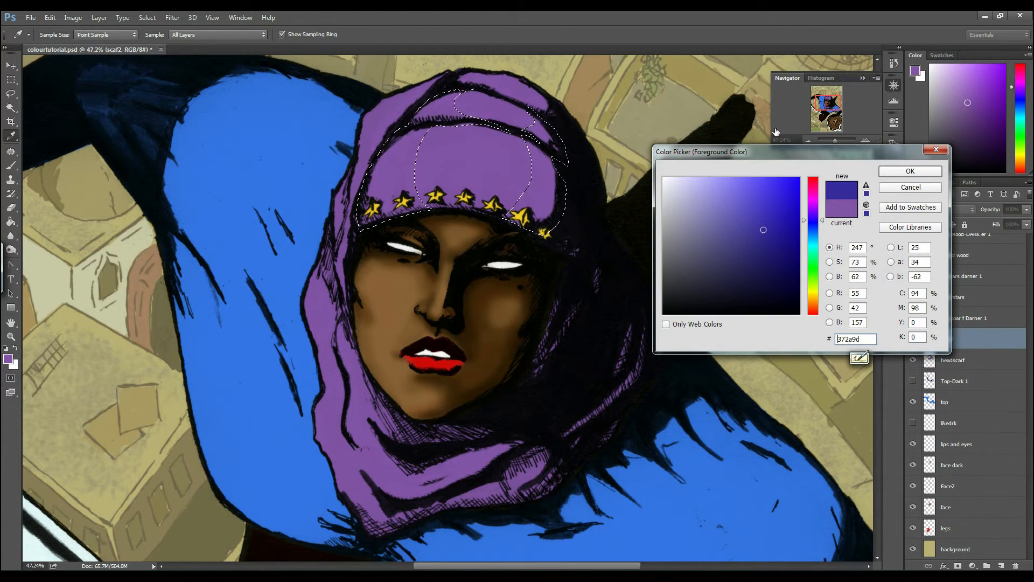
click(936, 174)
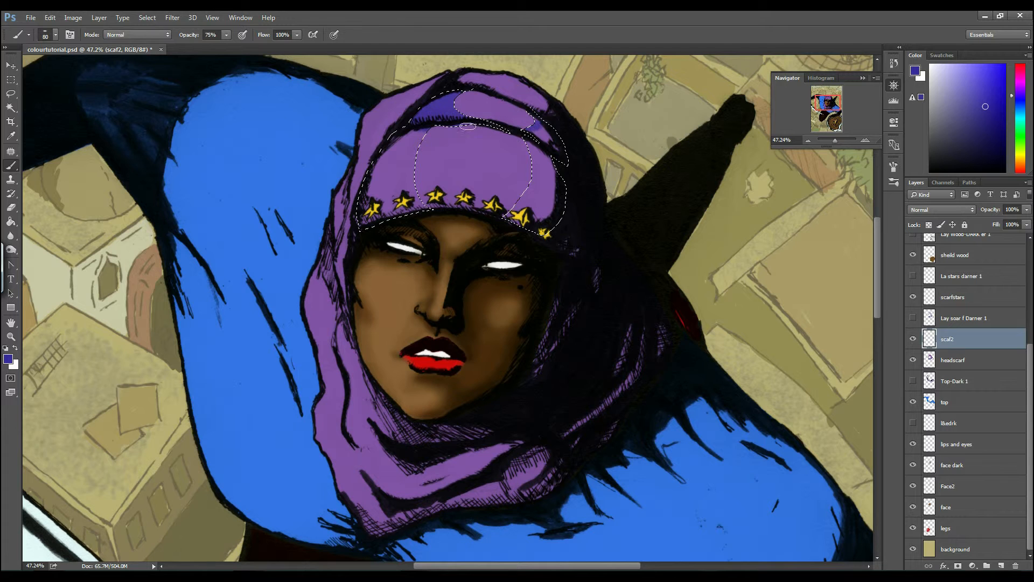
- Paint the selected sides of the forehead band and upper fold dark blue-violet on scaf2, and deselect
mouse_move(415, 132)
mouse_down()
mouse_move(388, 167)
mouse_move(387, 199)
mouse_move(536, 204)
mouse_move(489, 241)
mouse_move(583, 190)
mouse_move(530, 183)
mouse_move(544, 161)
mouse_move(525, 163)
mouse_move(545, 147)
mouse_up()
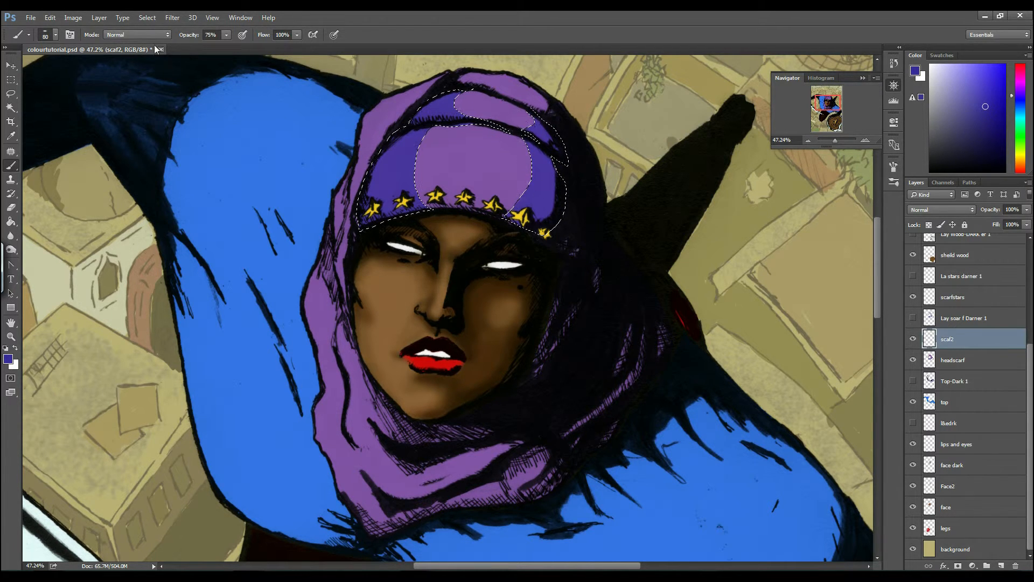
click(147, 17)
click(158, 40)
- Show the prepared darker scarf layer above scaf2 and hide scaf2, with more of the figure in view
right_click(534, 132)
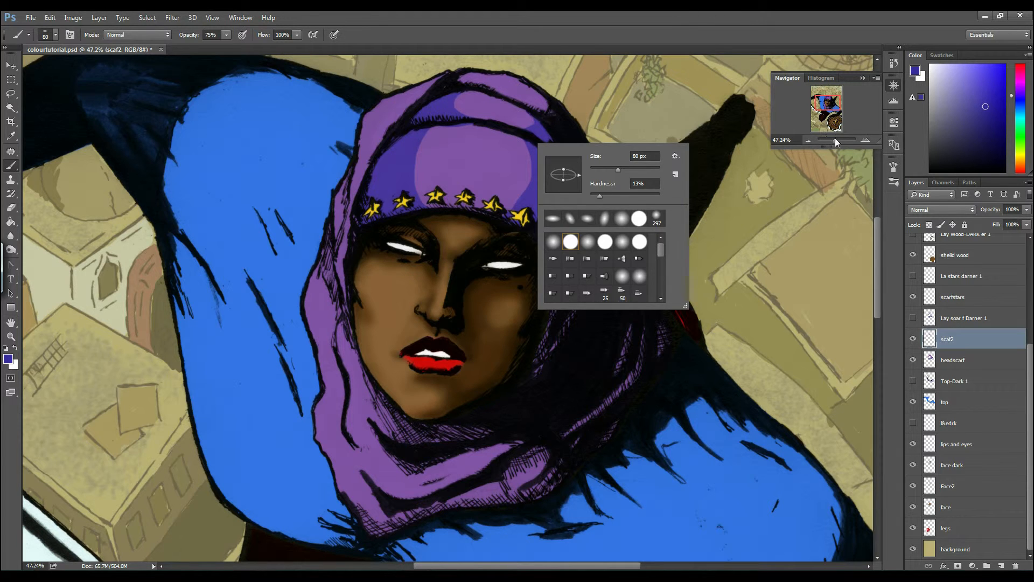
drag(835, 138, 833, 140)
drag(825, 102, 826, 97)
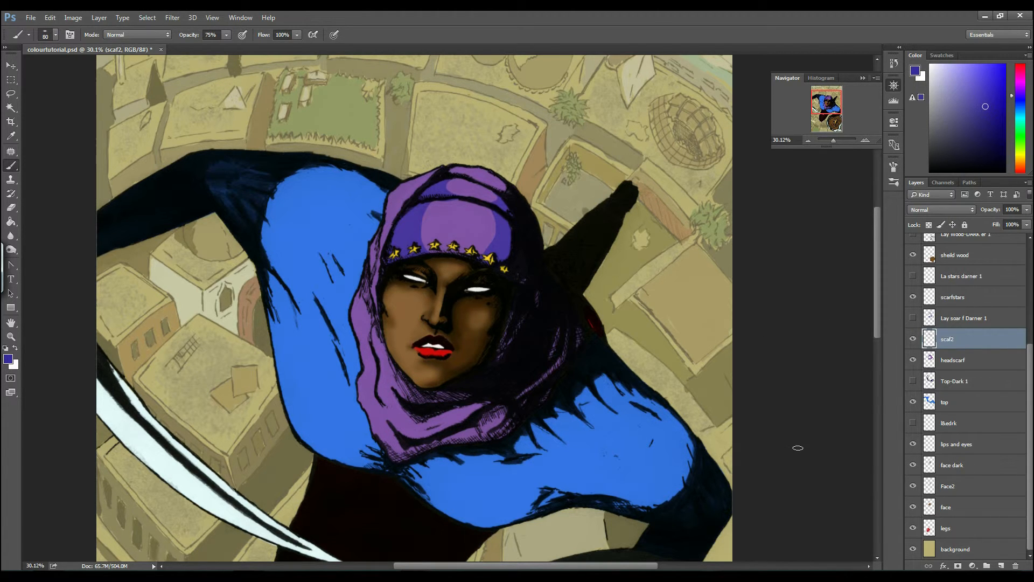
click(914, 319)
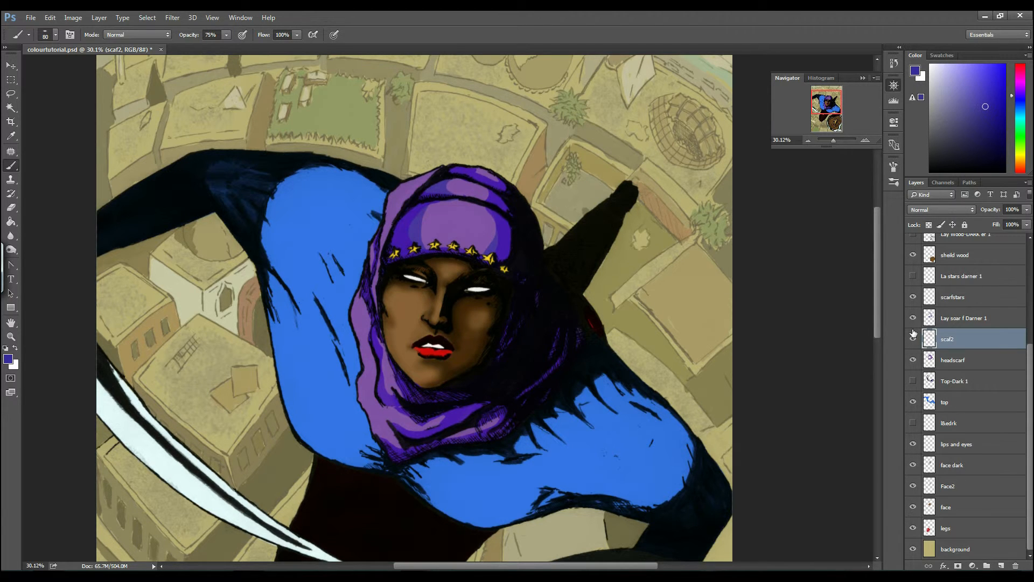
click(913, 339)
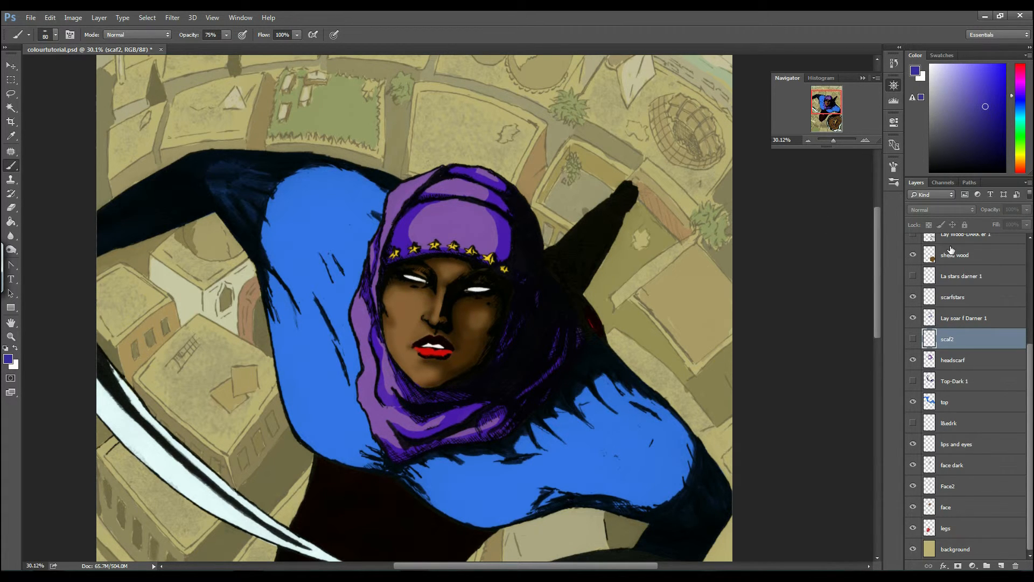
- Turn on the prepared darker layers for the scarf stars, the shield wood and the shield centre
scroll(1023, 350, up, 5)
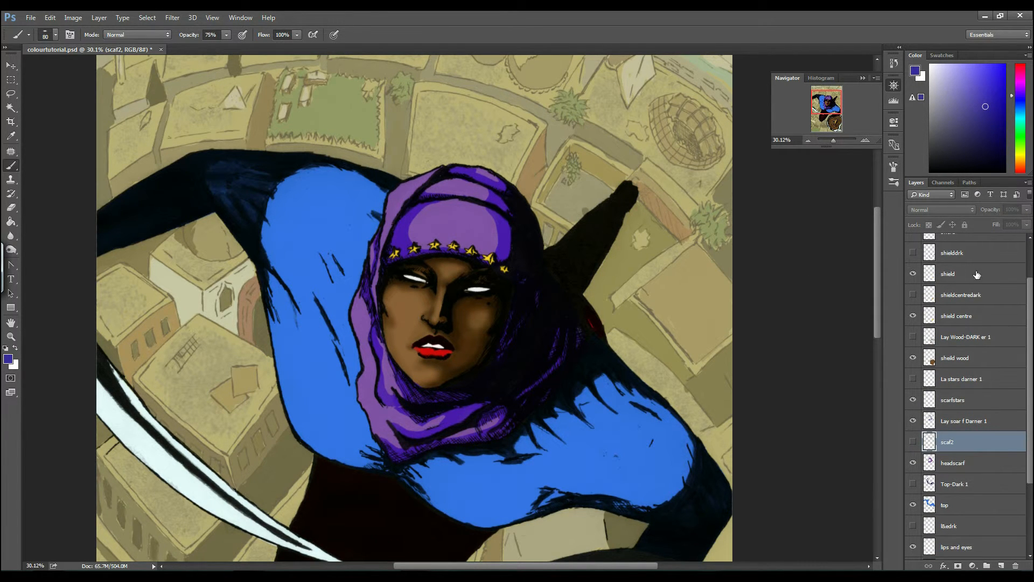
scroll(1018, 275, up, 3)
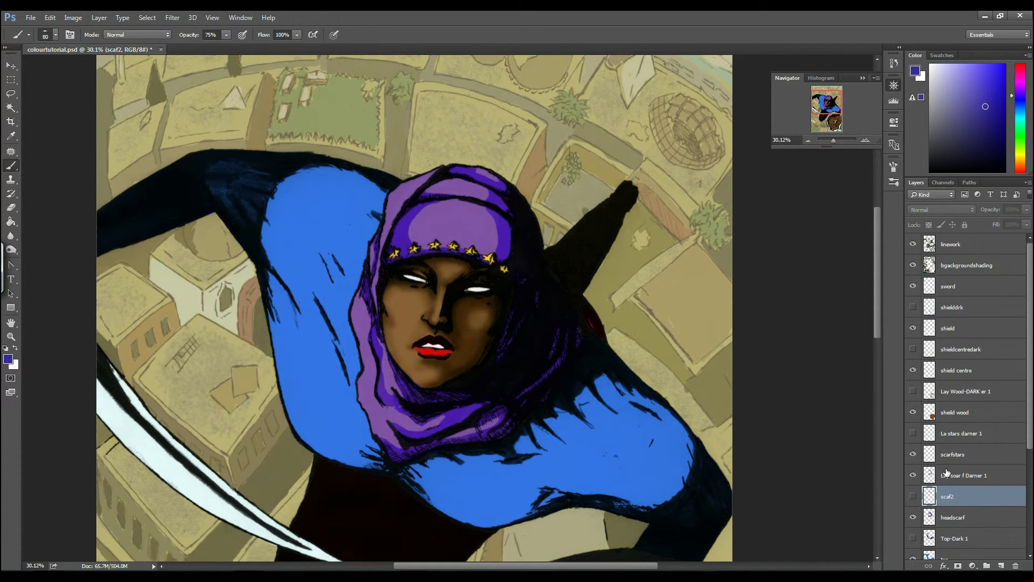
click(913, 433)
drag(877, 261, 886, 348)
click(913, 392)
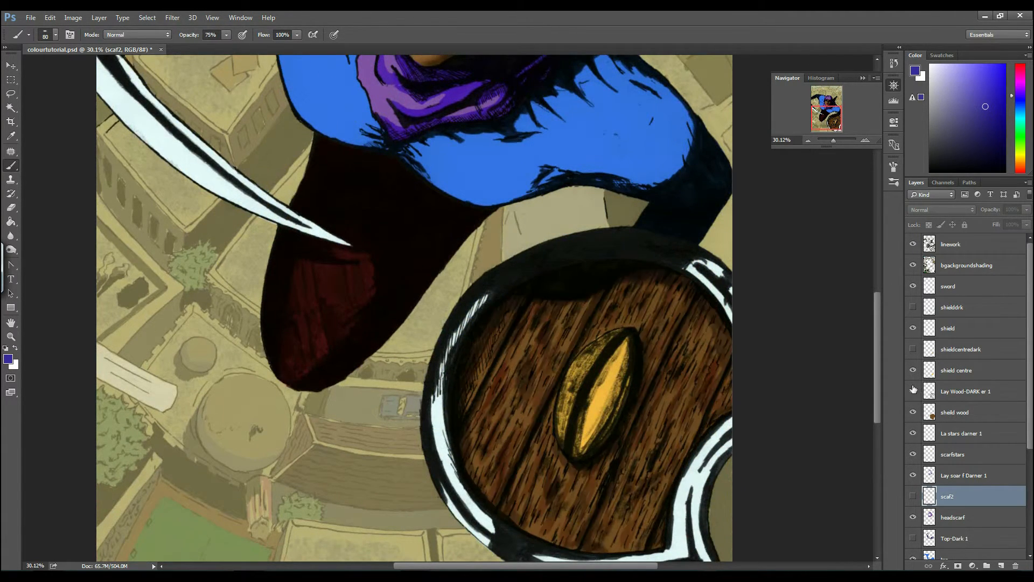
click(913, 349)
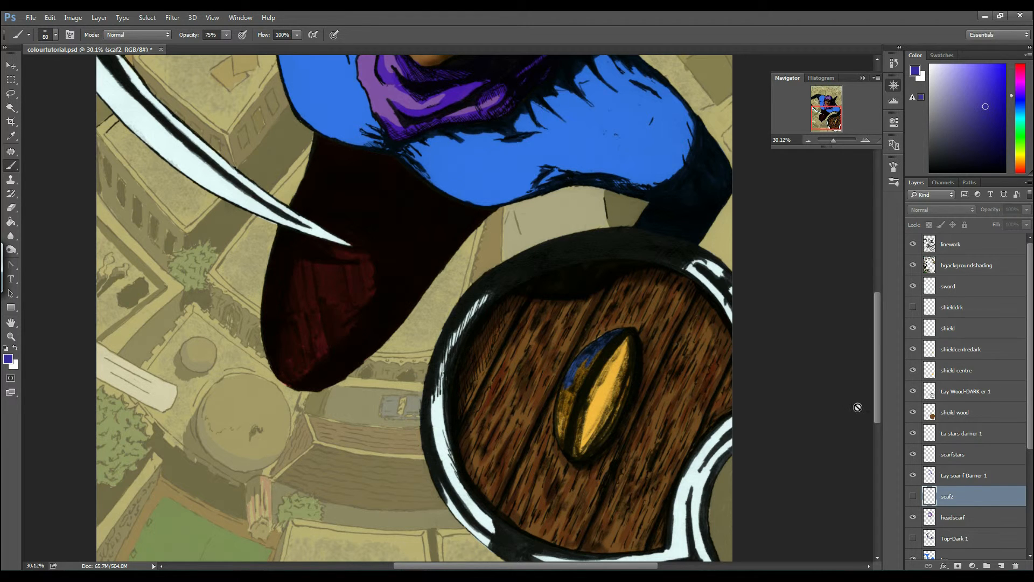
- Turn on the Top-Dark 1 layer, comparing the blue top with its shading hidden and shown
drag(877, 387, 874, 313)
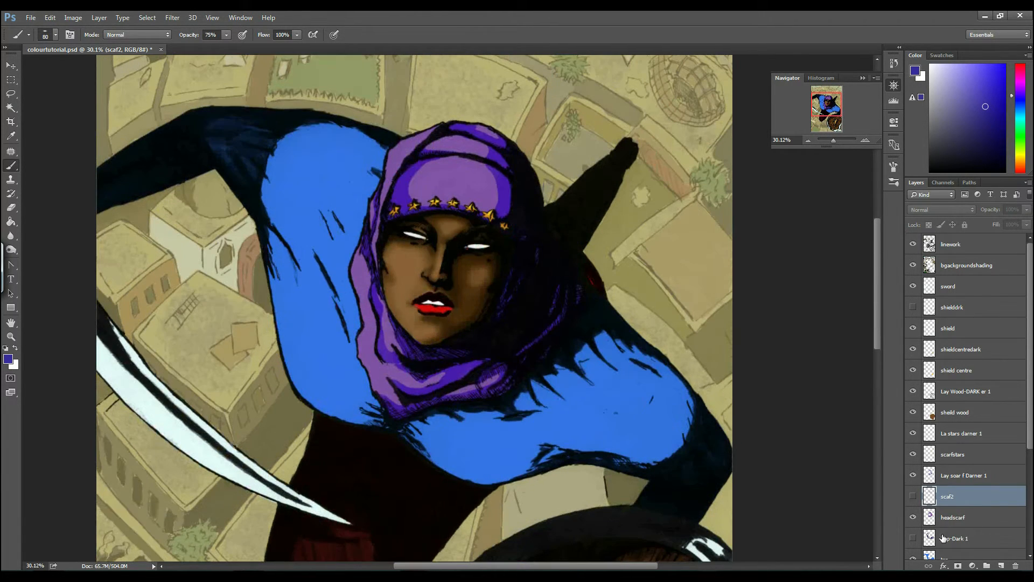
scroll(1031, 408, down, 2)
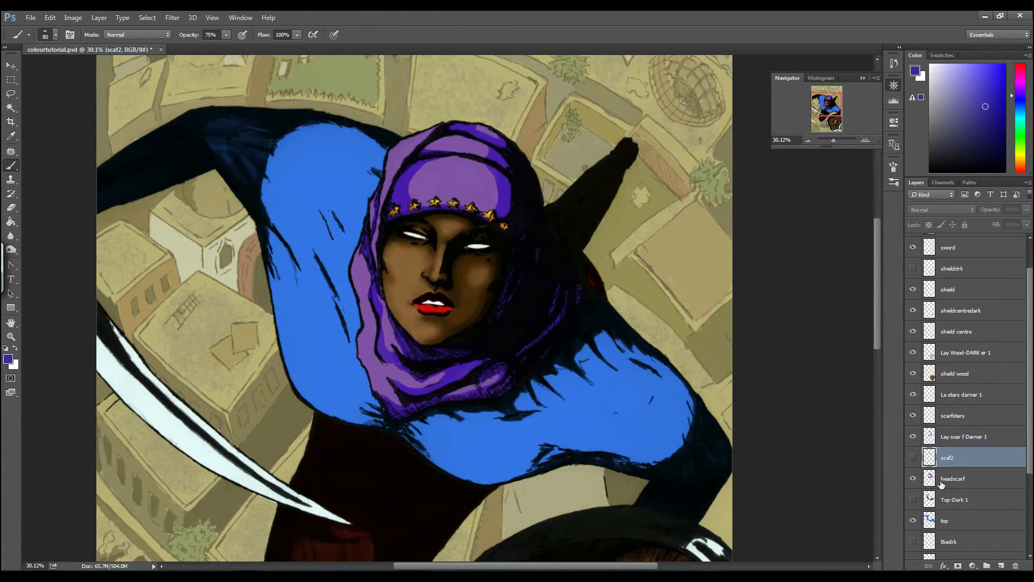
click(913, 500)
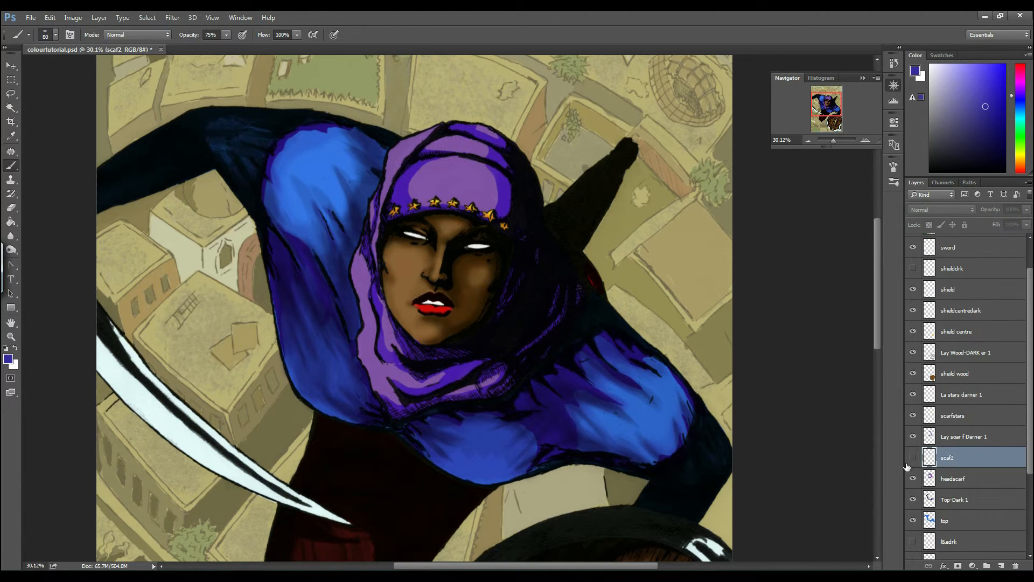
click(912, 500)
click(913, 500)
- Turn on the shielddrk layer and bring the shield's rim into view to inspect its shading
scroll(1031, 370, up, 2)
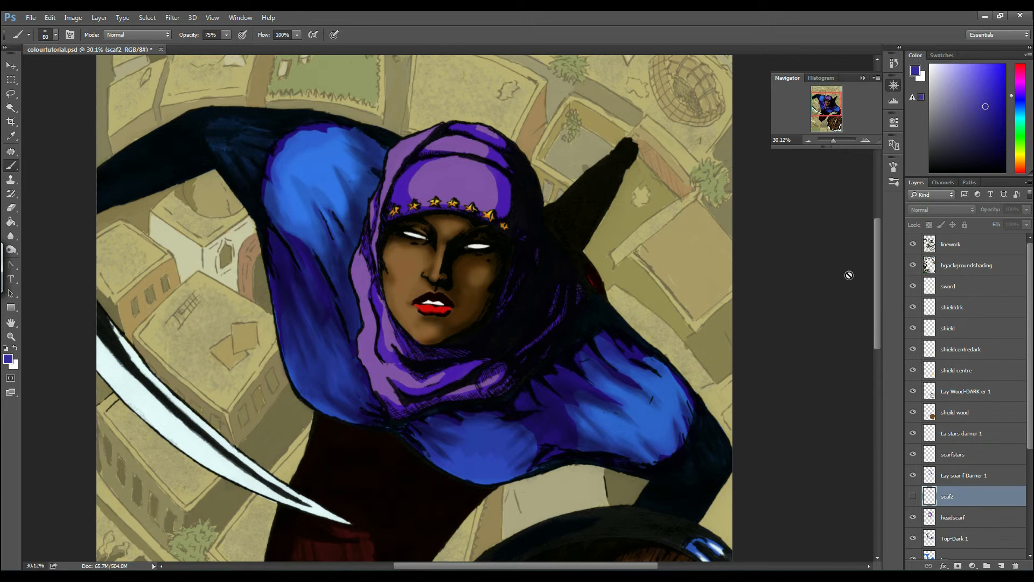
drag(876, 257, 882, 326)
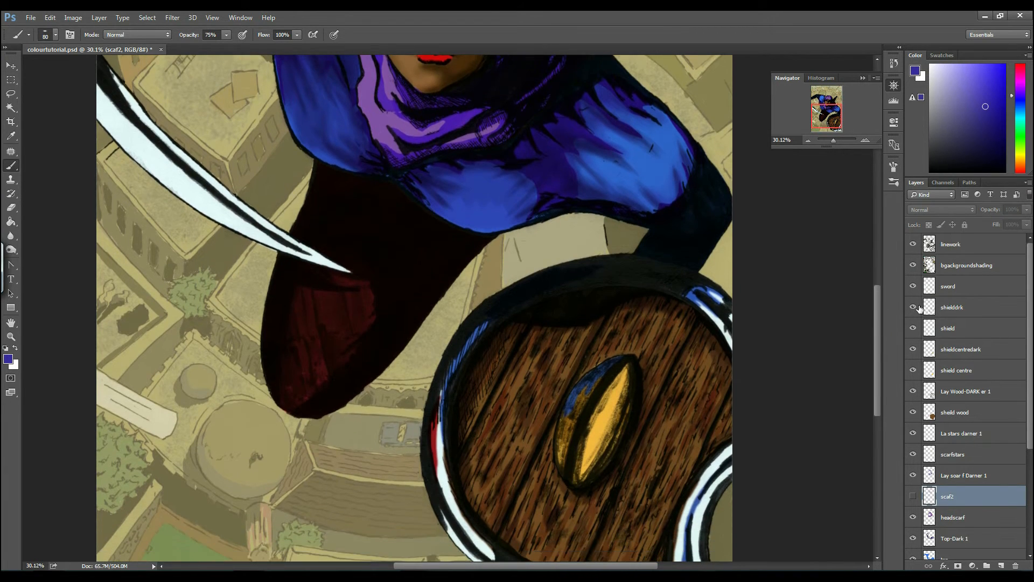
- Compare the shield's rim with the shielddrk layer hidden and shown, leaving the layer on
click(913, 307)
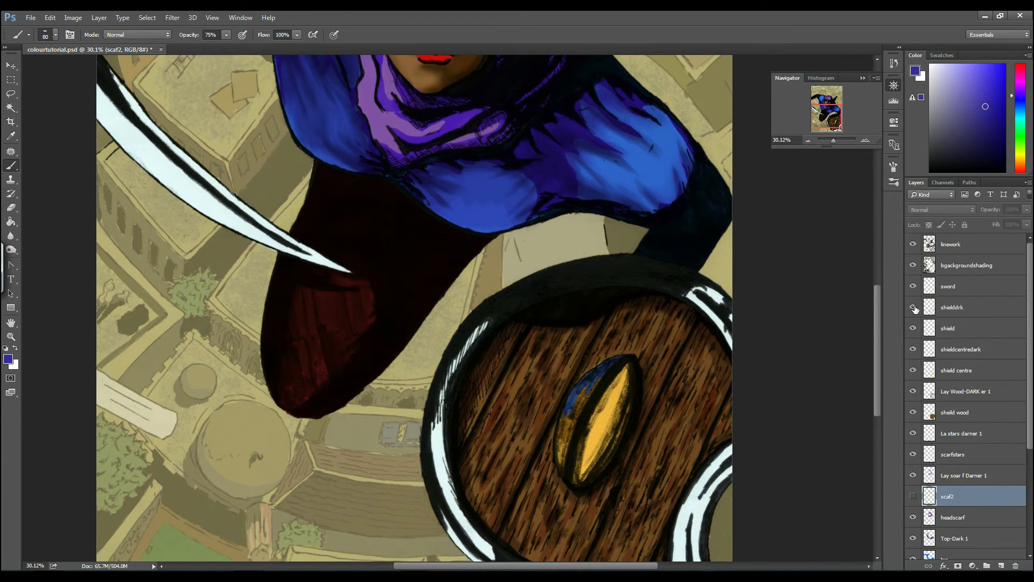
click(914, 307)
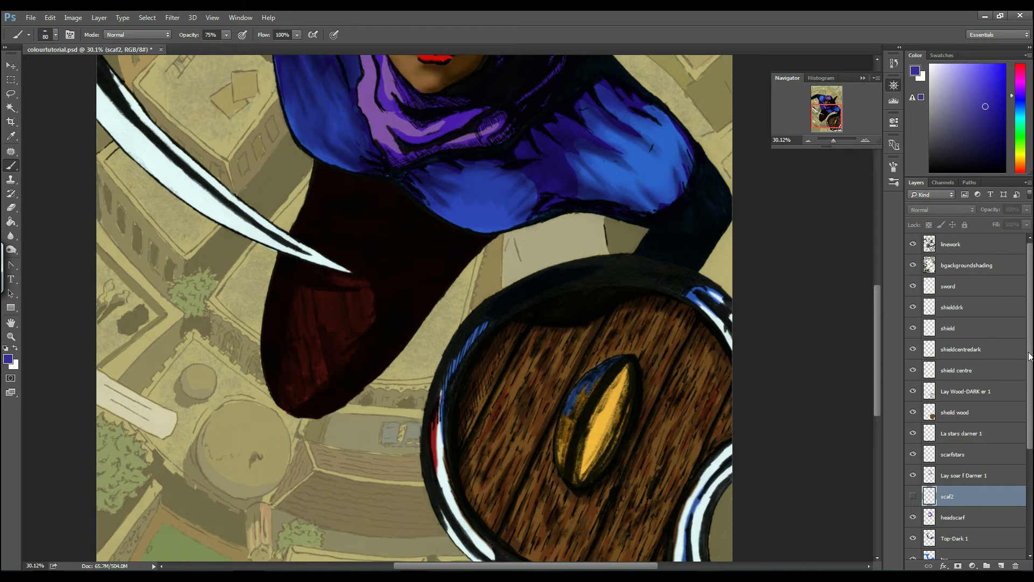
- Turn on the prepared darker layer above lips and eyes, and compare the face with each of these two layers hidden and shown
drag(1030, 355, 1031, 453)
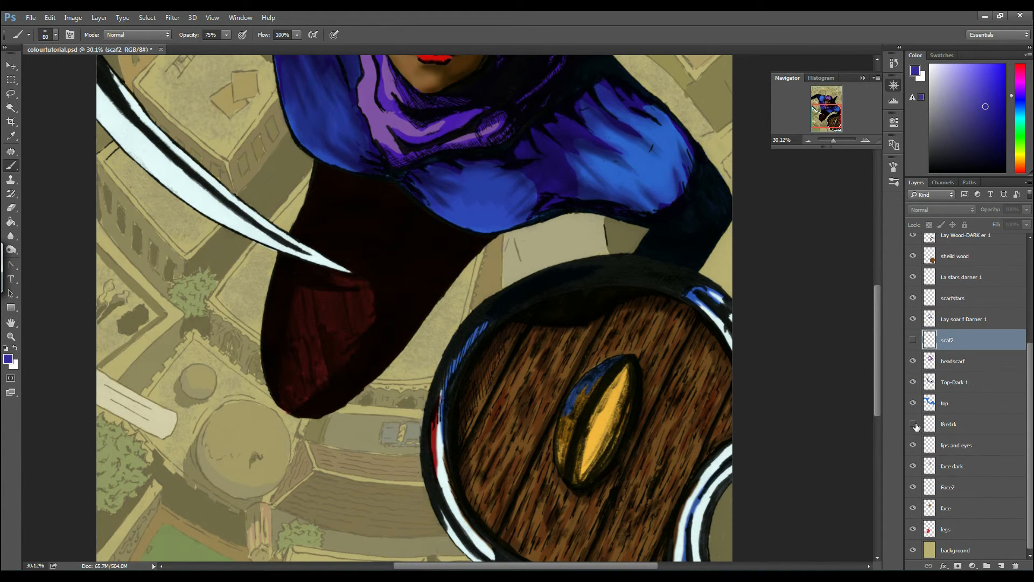
click(913, 423)
drag(878, 327, 878, 281)
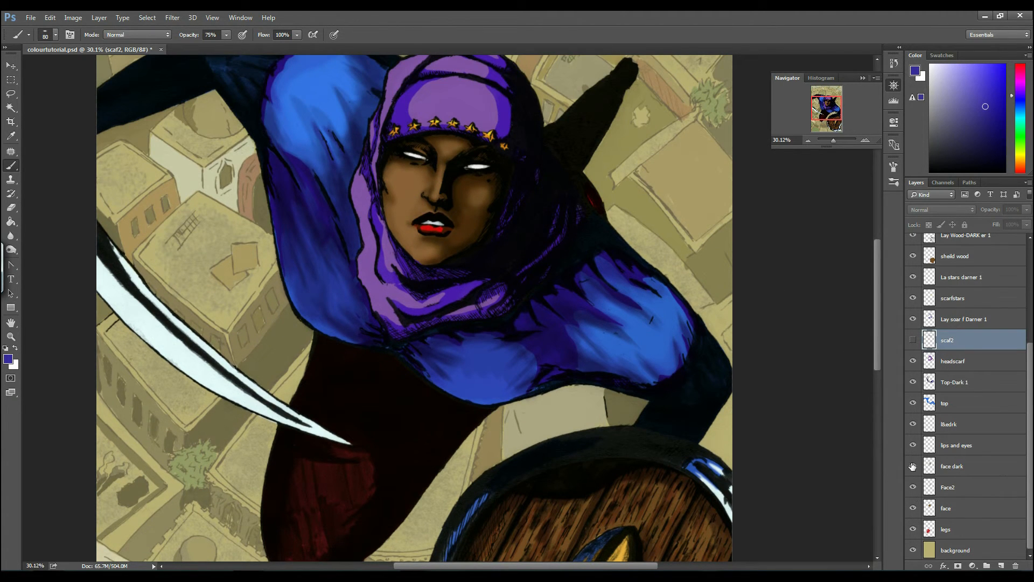
click(913, 446)
click(913, 445)
click(914, 424)
click(913, 425)
- Examine the shaded face up close, return to a wider view of the figure, and dismiss the Windows color scheme prompt
drag(833, 141, 828, 102)
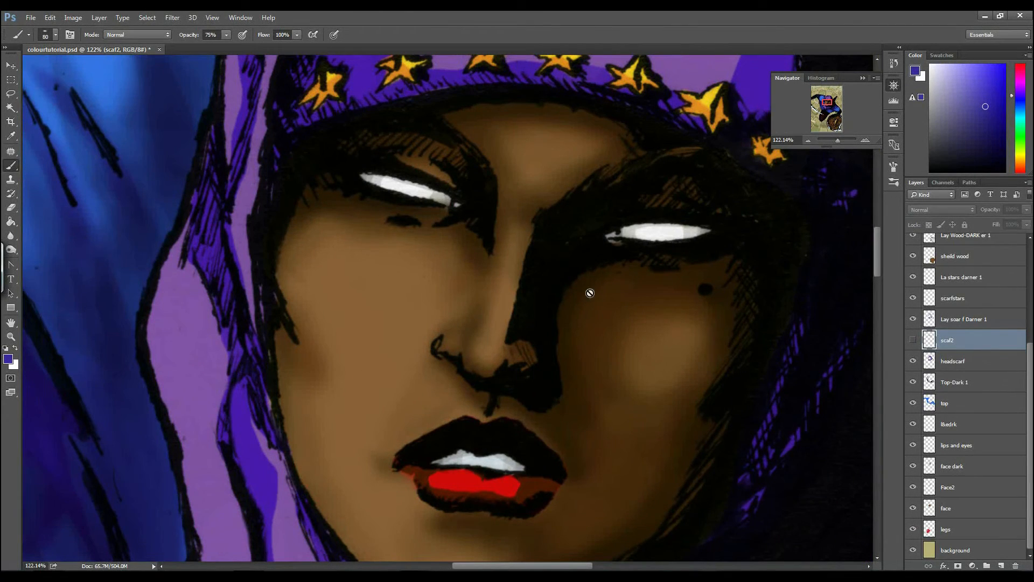
drag(836, 140, 821, 110)
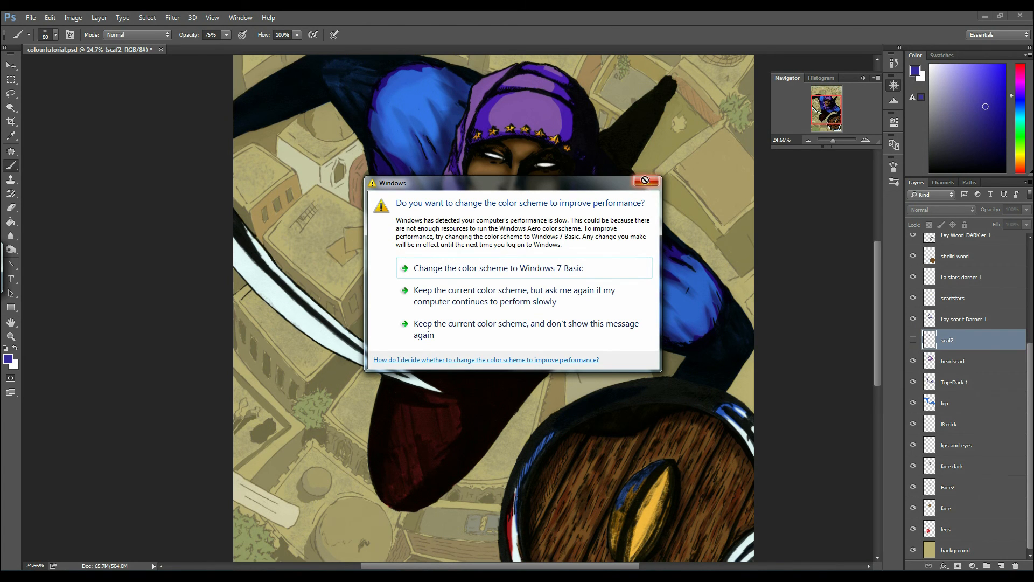
click(646, 180)
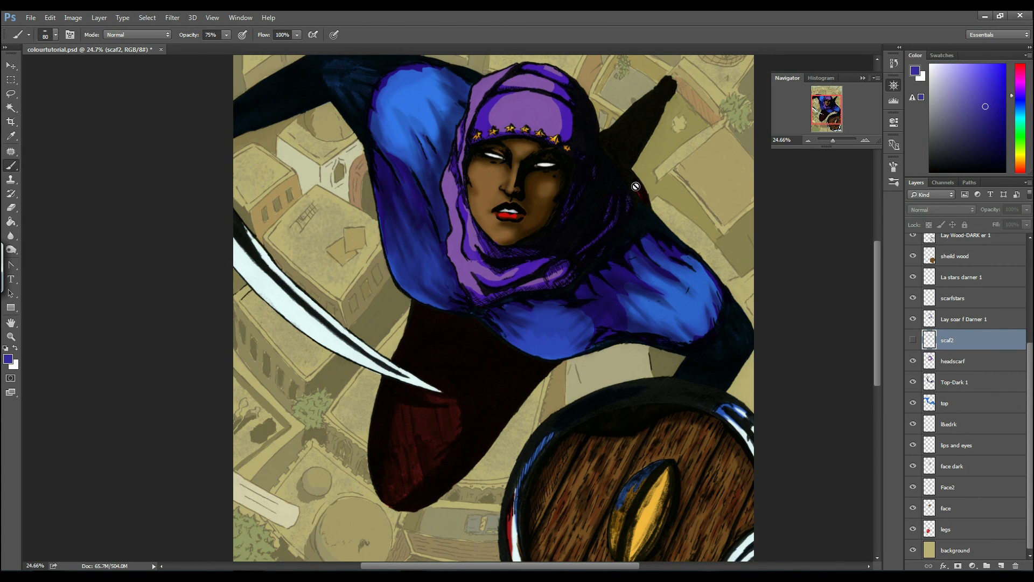